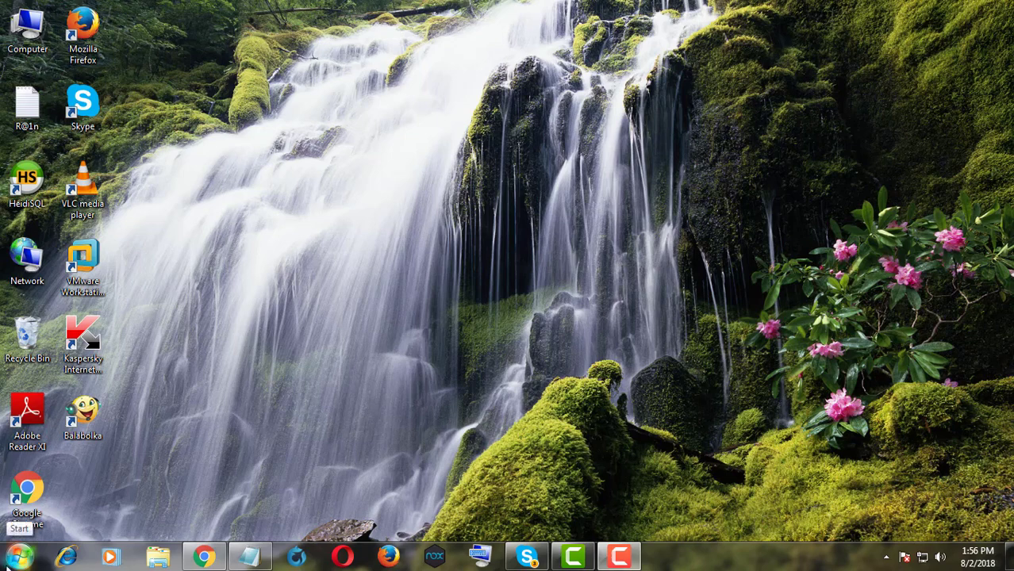
Open Control Panel's Programs and Features and select Mozilla Firefox 42.0 (x64 en-US)
{"action": "left_click", "coordinate": [19, 558]}
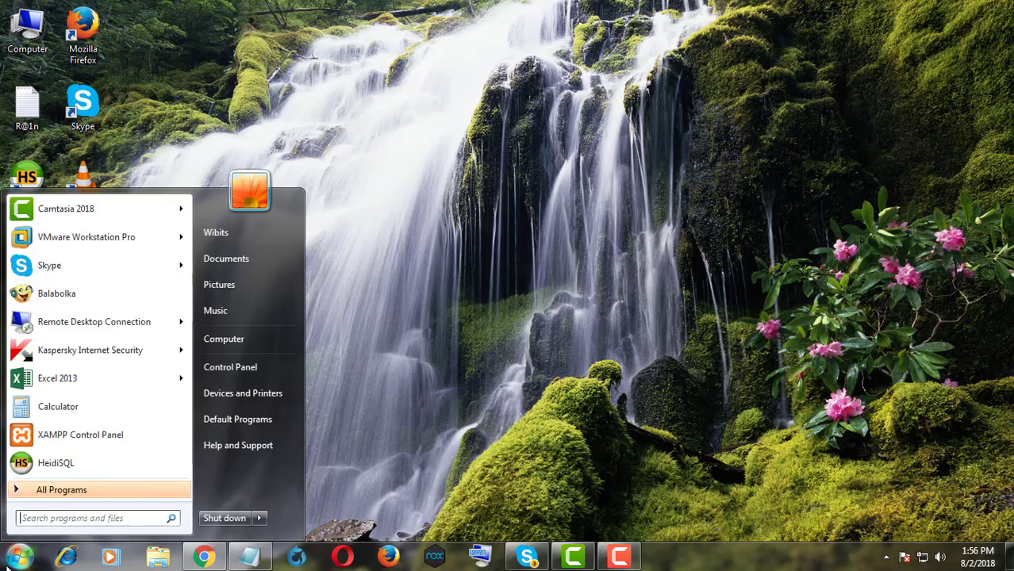
{"action": "left_click", "coordinate": [255, 367]}
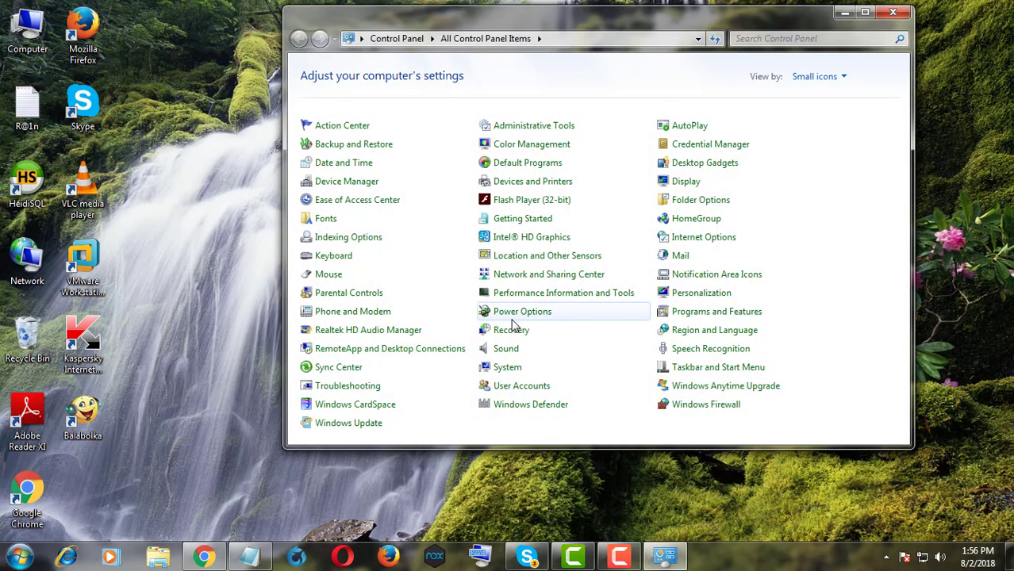
{"action": "left_click", "coordinate": [701, 314]}
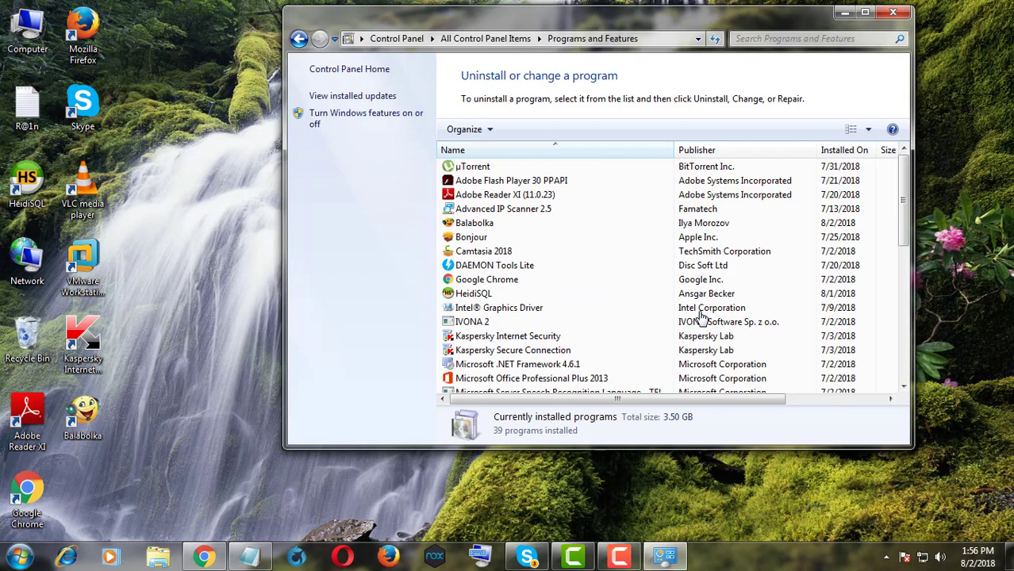
{"action": "scroll", "coordinate": [501, 262], "scroll_direction": "down", "scroll_amount": 1}
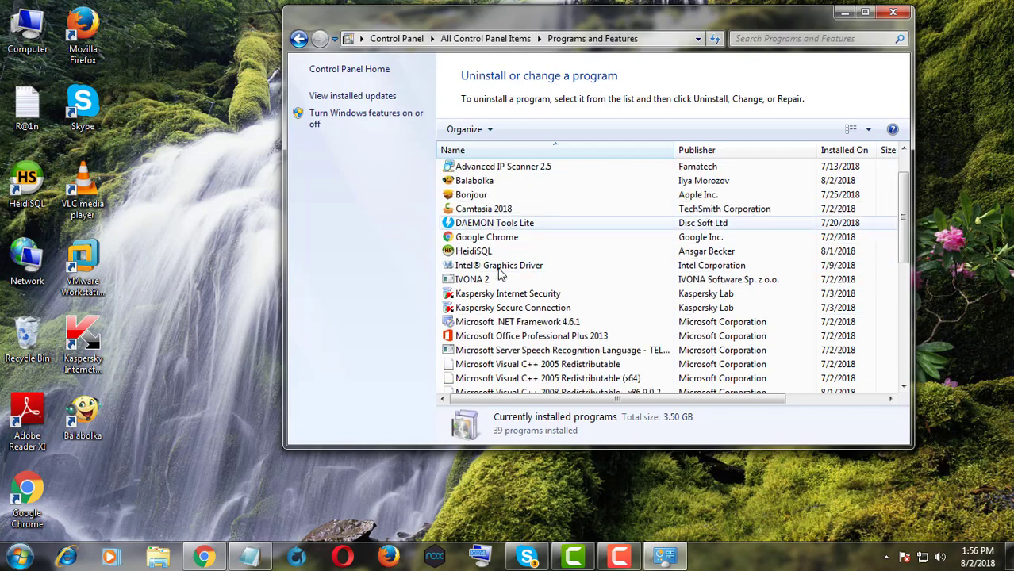
{"action": "scroll", "coordinate": [500, 275], "scroll_direction": "down", "scroll_amount": 1}
{"action": "scroll", "coordinate": [502, 278], "scroll_direction": "down", "scroll_amount": 2}
{"action": "scroll", "coordinate": [539, 302], "scroll_direction": "down", "scroll_amount": 1}
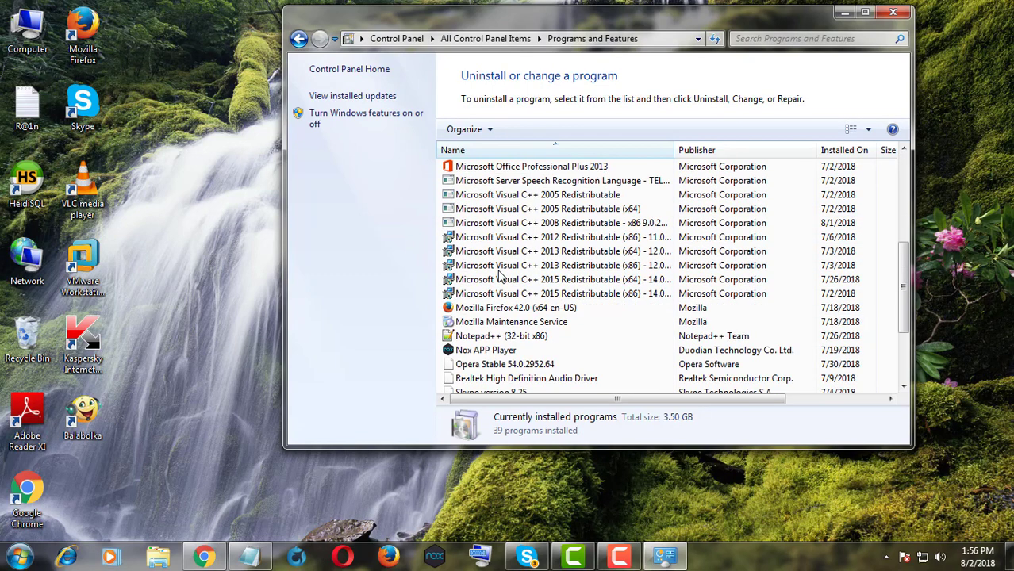
{"action": "left_click", "coordinate": [521, 312]}
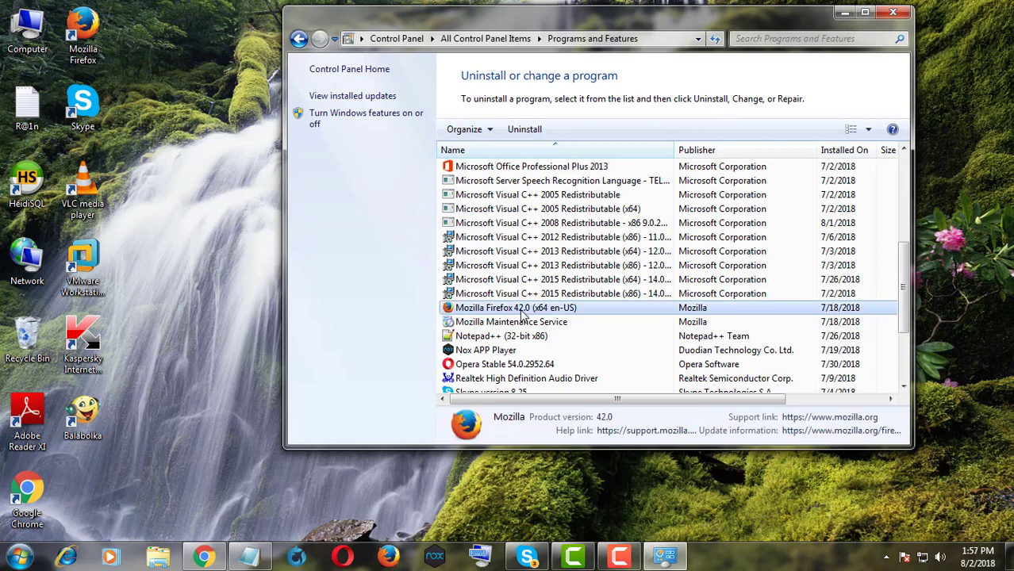
Run the Firefox uninstall wizard through to Finish, choosing to reboot manually later
{"action": "left_click", "coordinate": [524, 134]}
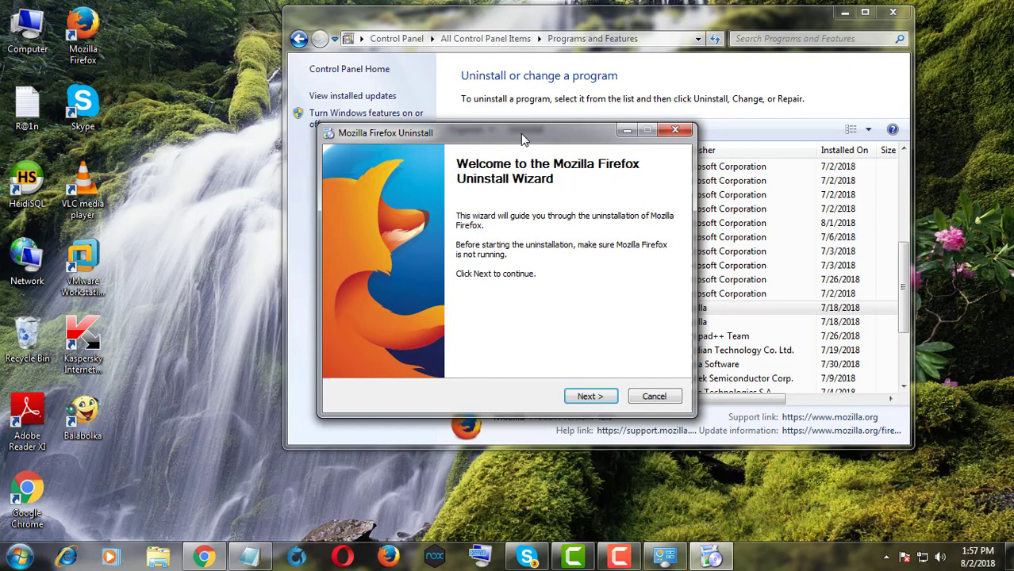
{"action": "left_click", "coordinate": [593, 398]}
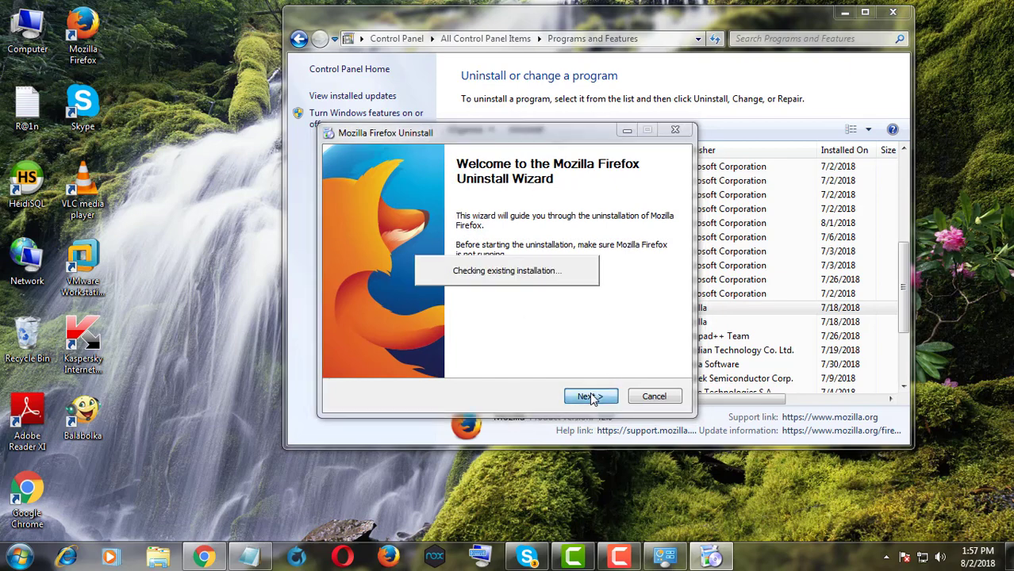
{"action": "left_click", "coordinate": [591, 396]}
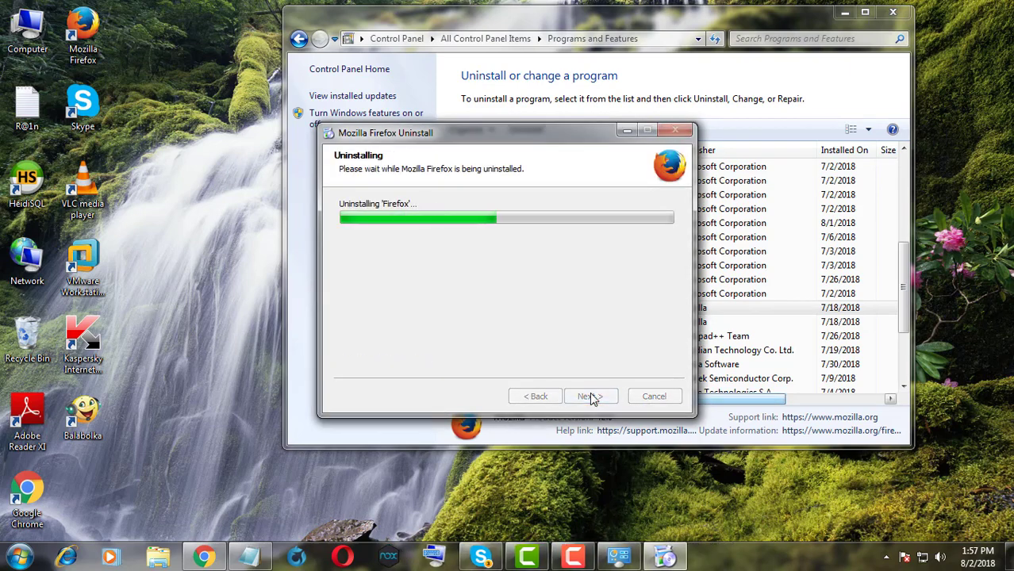
{"action": "left_click", "coordinate": [481, 287]}
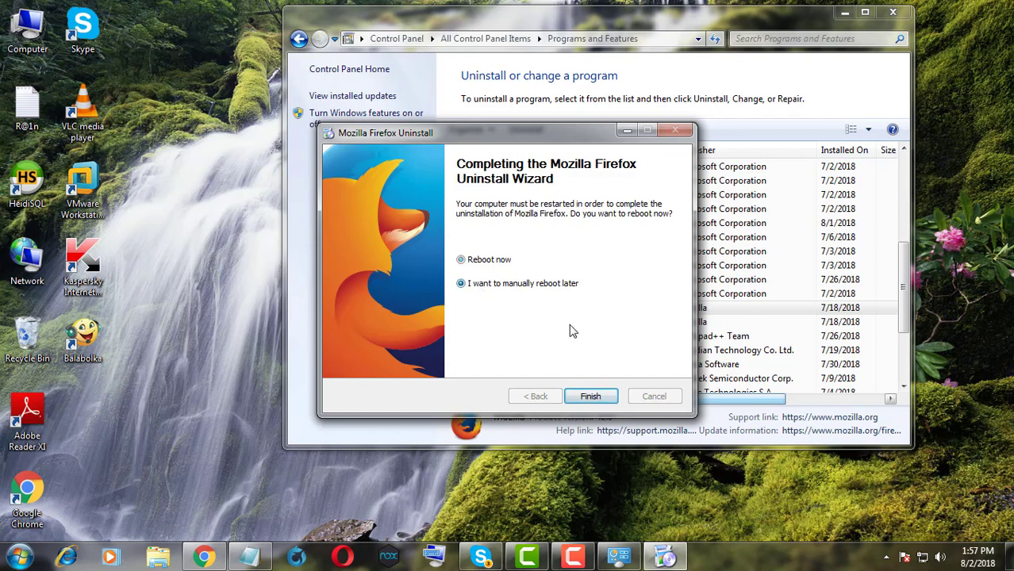
{"action": "left_click", "coordinate": [591, 397]}
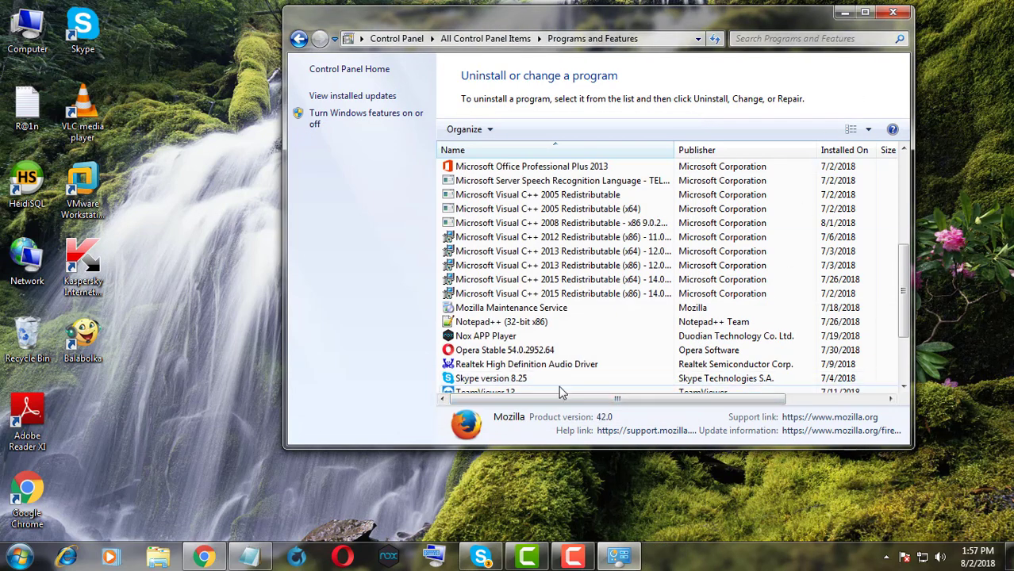
Uninstall Mozilla Maintenance Service, then close Programs and Features
{"action": "left_click", "coordinate": [534, 315]}
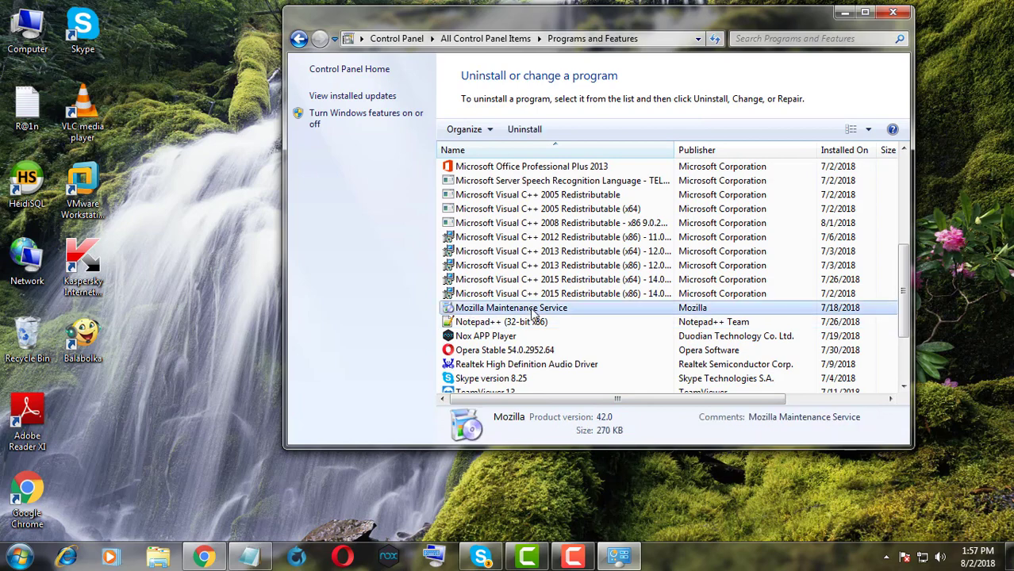
{"action": "left_click", "coordinate": [524, 129]}
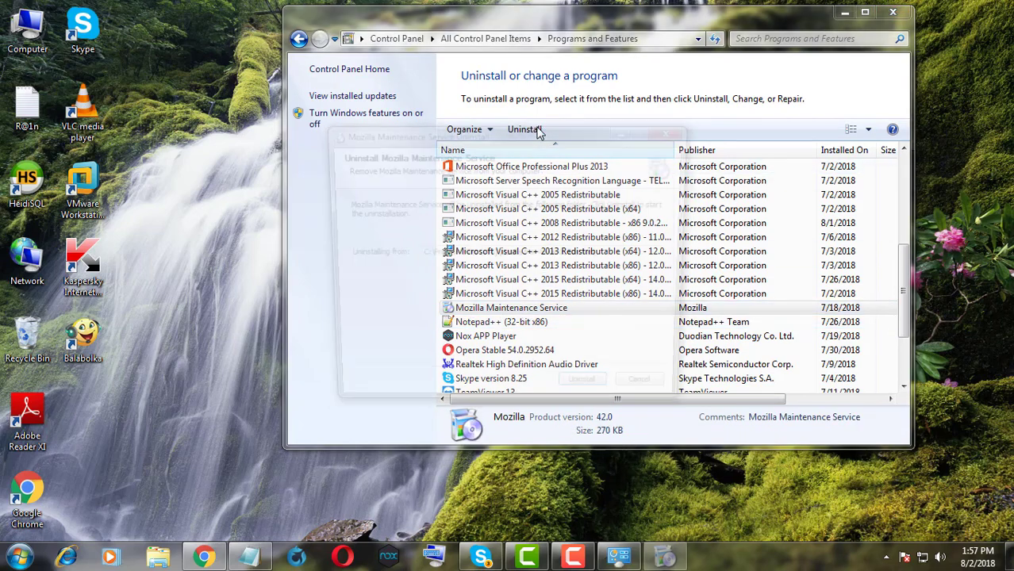
{"action": "left_click", "coordinate": [605, 401]}
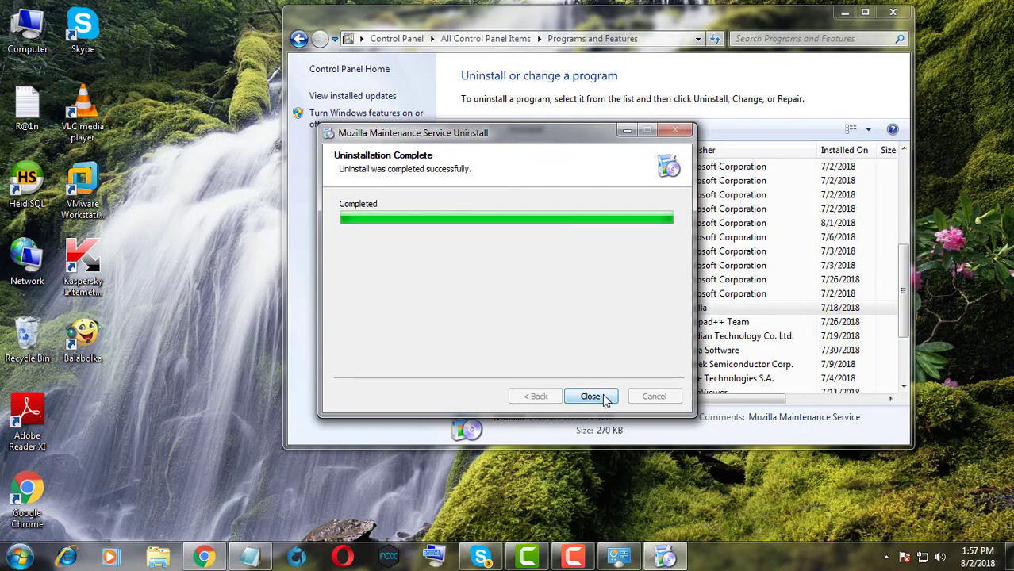
{"action": "left_click", "coordinate": [590, 397]}
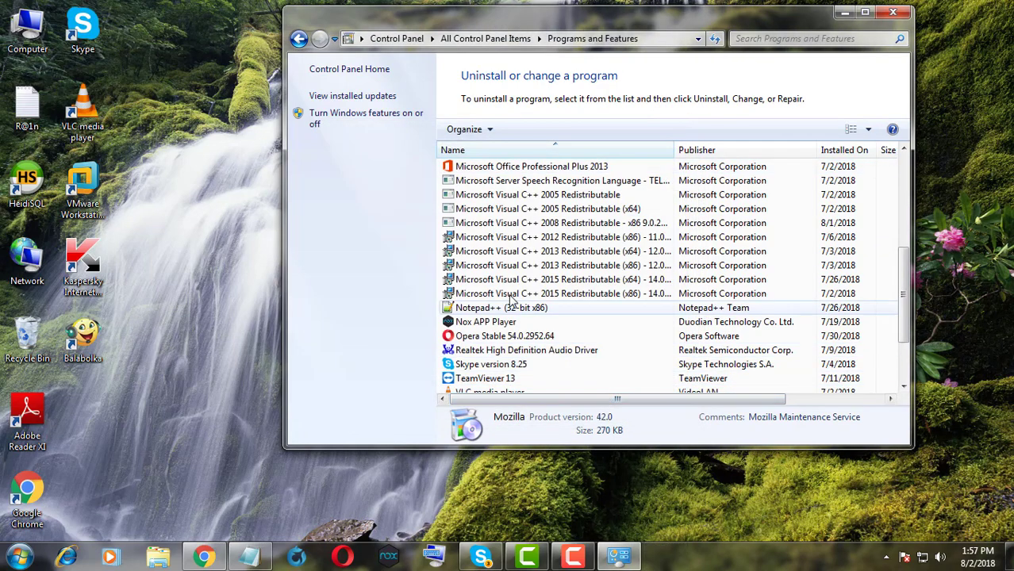
{"action": "left_click", "coordinate": [892, 12]}
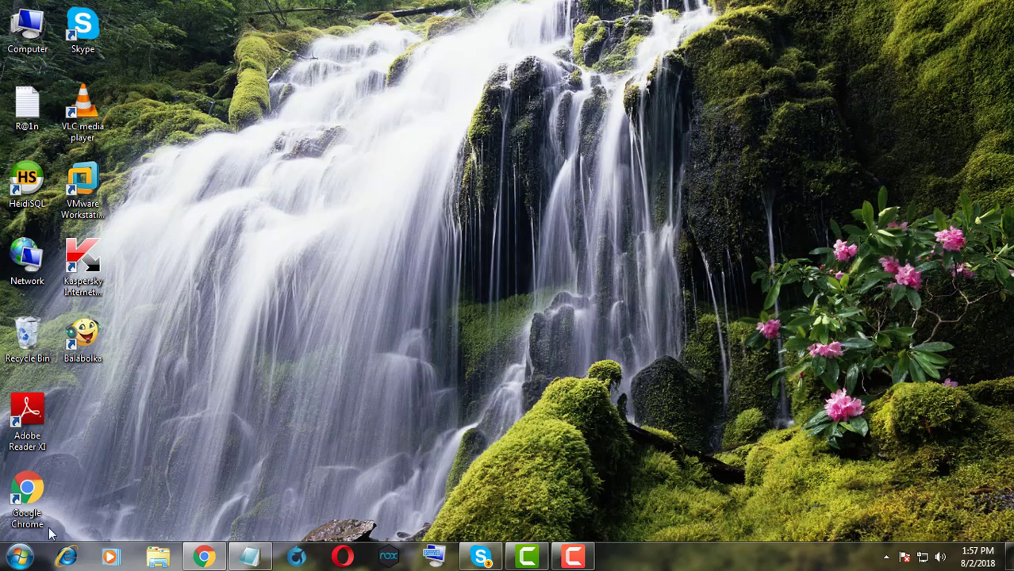
In Folder Options, found by searching 'folder options', turn on 'Show hidden files, folders, and drives' and apply
{"action": "left_click", "coordinate": [19, 556]}
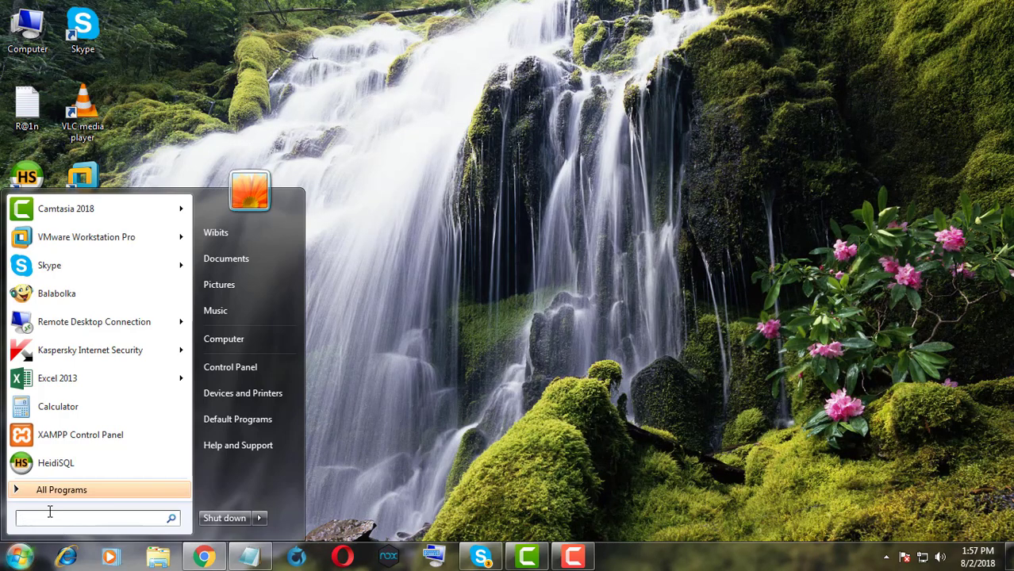
{"action": "type", "text": "folder"}
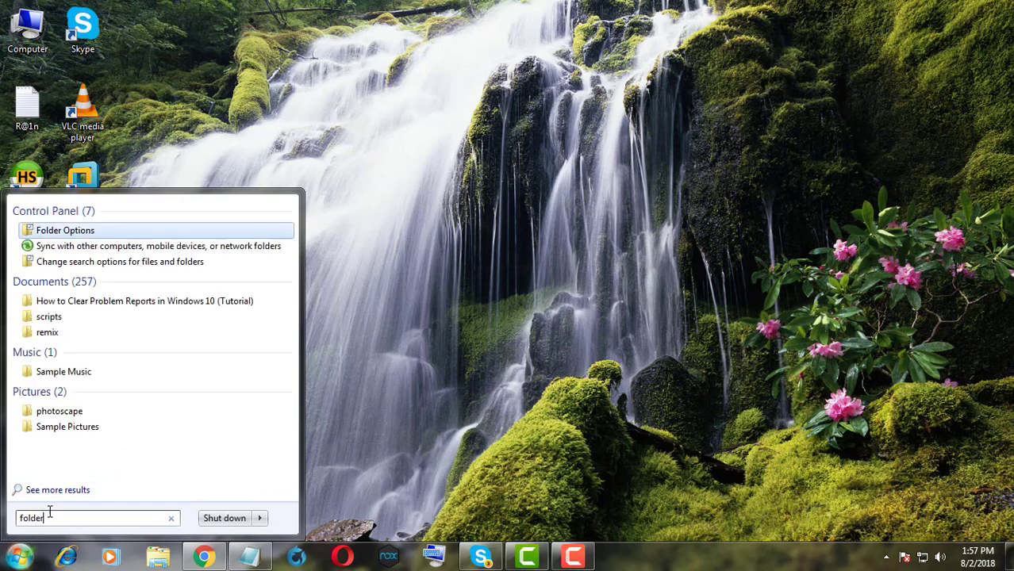
{"action": "type", "text": " options"}
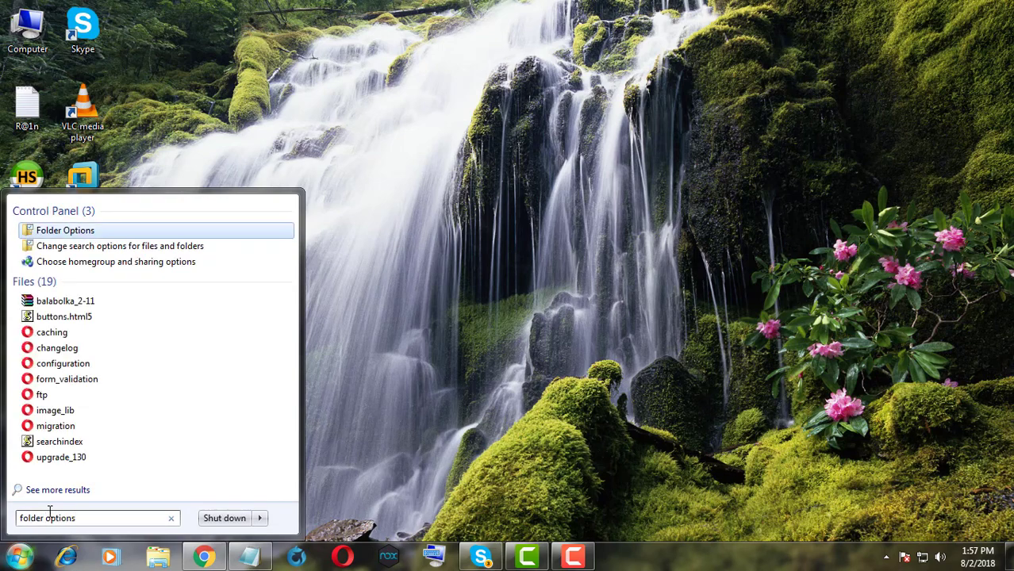
{"action": "left_click", "coordinate": [48, 232]}
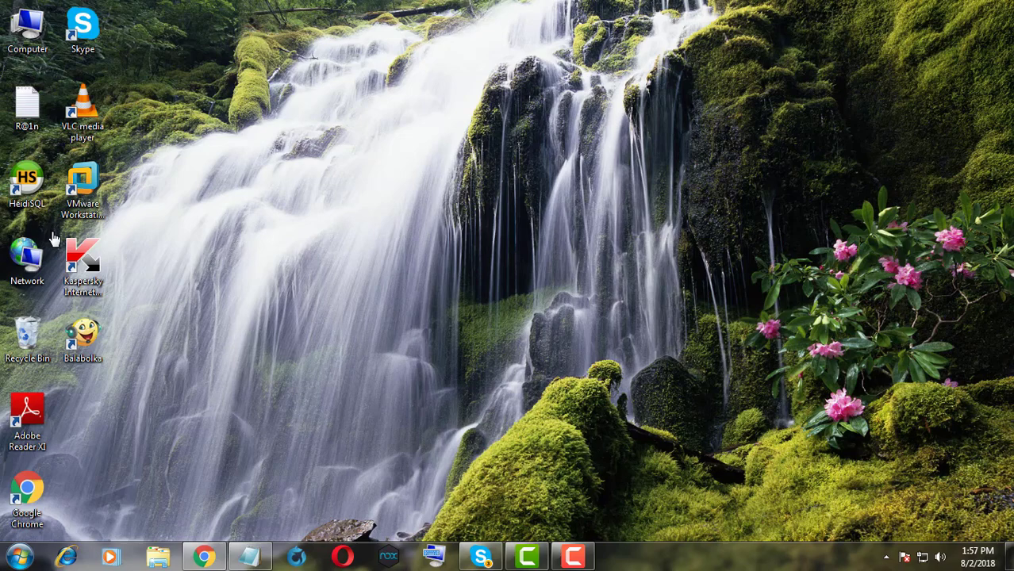
{"action": "left_click", "coordinate": [161, 130]}
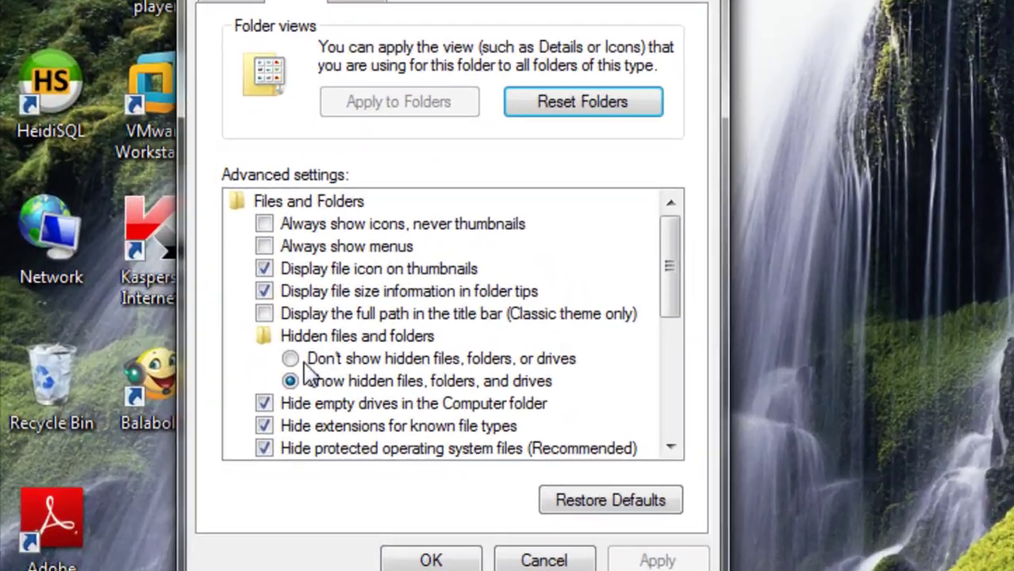
{"action": "left_click", "coordinate": [148, 329]}
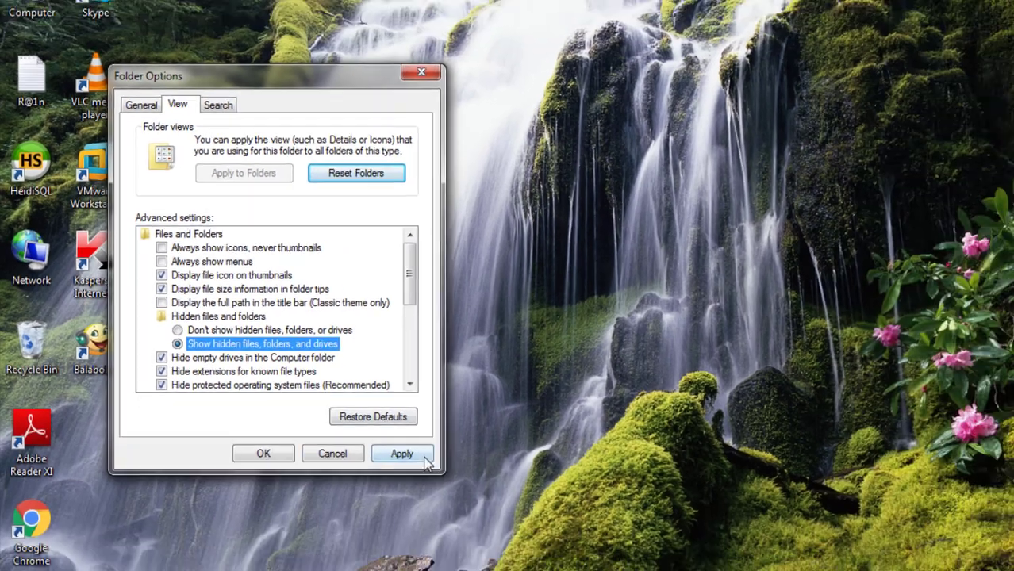
{"action": "left_click", "coordinate": [346, 432]}
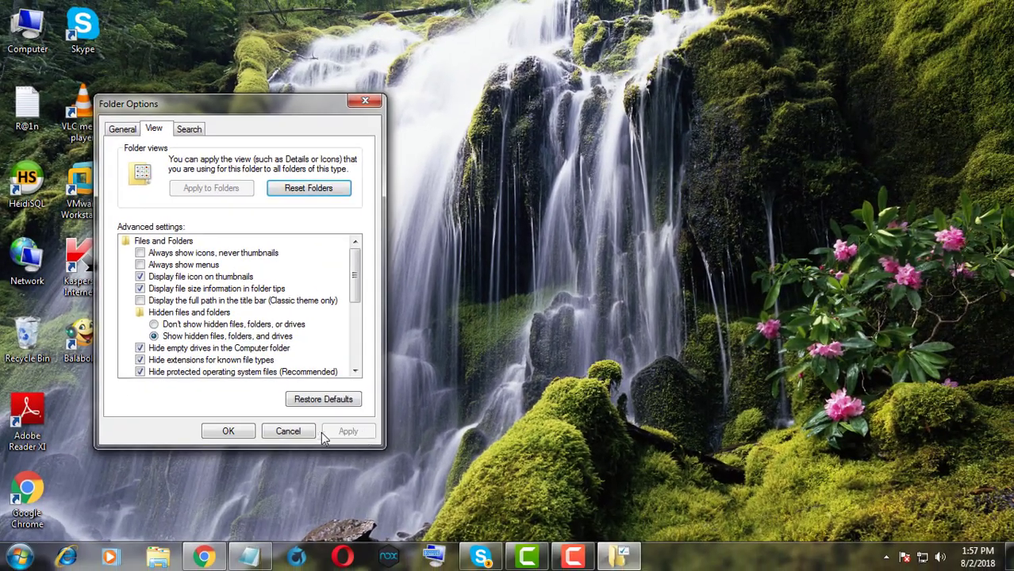
{"action": "left_click", "coordinate": [230, 433]}
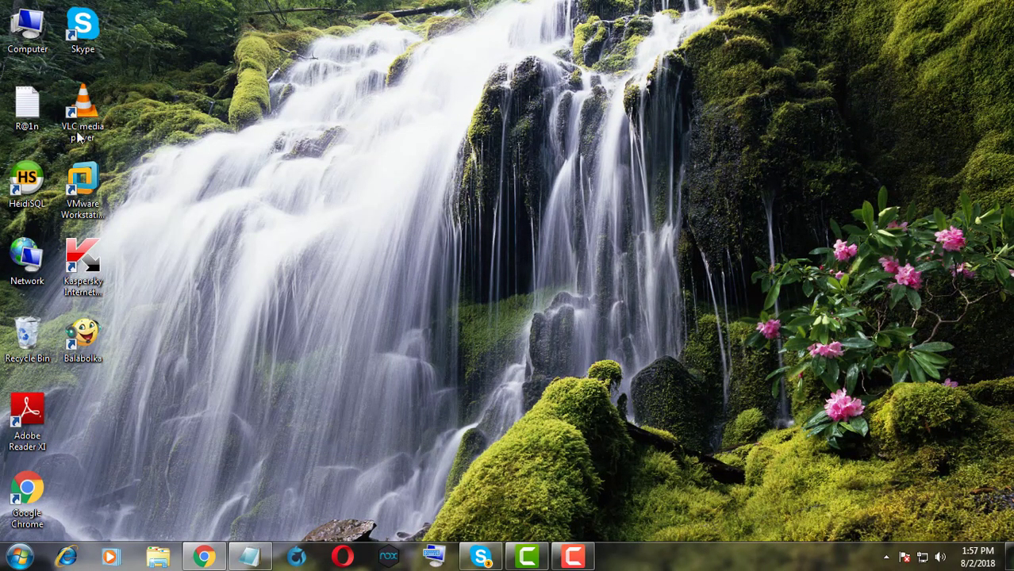
Browse from Computer to C:\Users\<user>\AppData\Local
{"action": "double_click", "coordinate": [32, 27]}
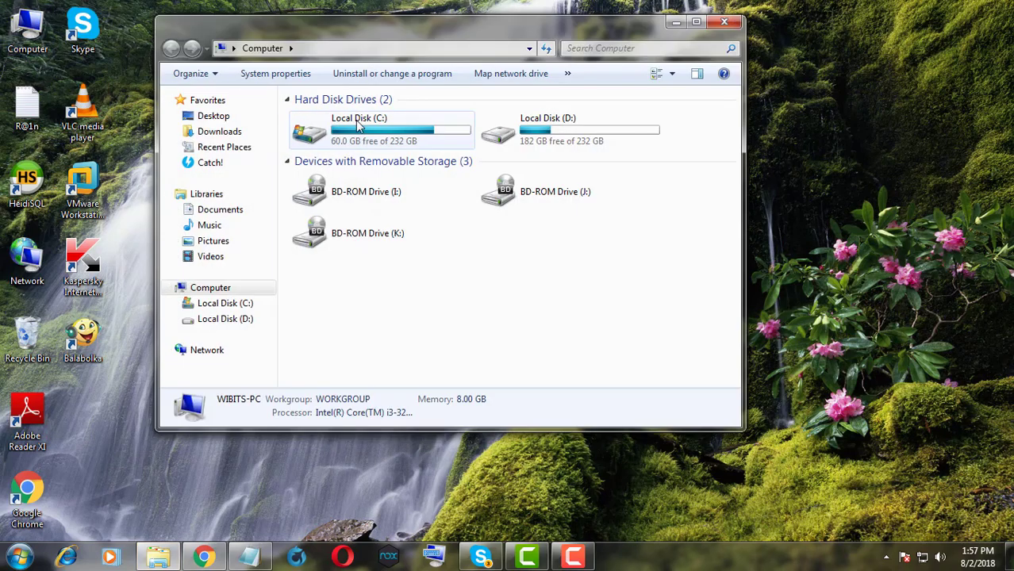
{"action": "double_click", "coordinate": [359, 127]}
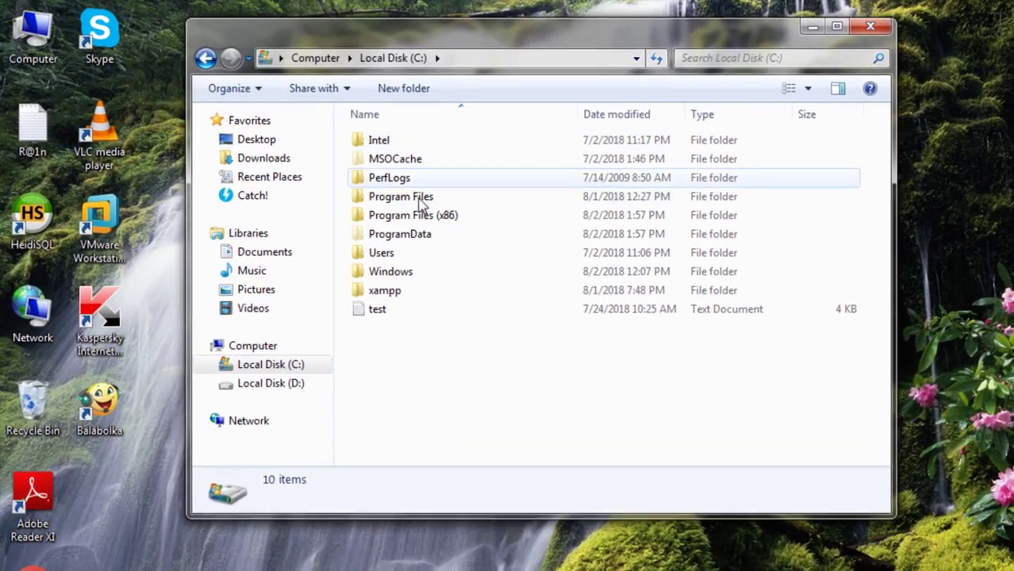
{"action": "double_click", "coordinate": [390, 252]}
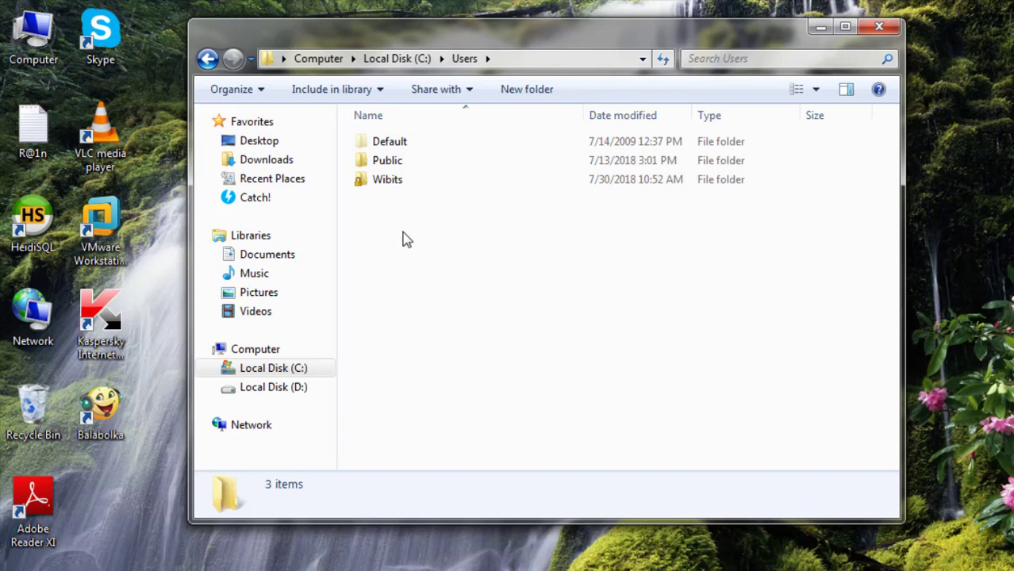
{"action": "double_click", "coordinate": [439, 188]}
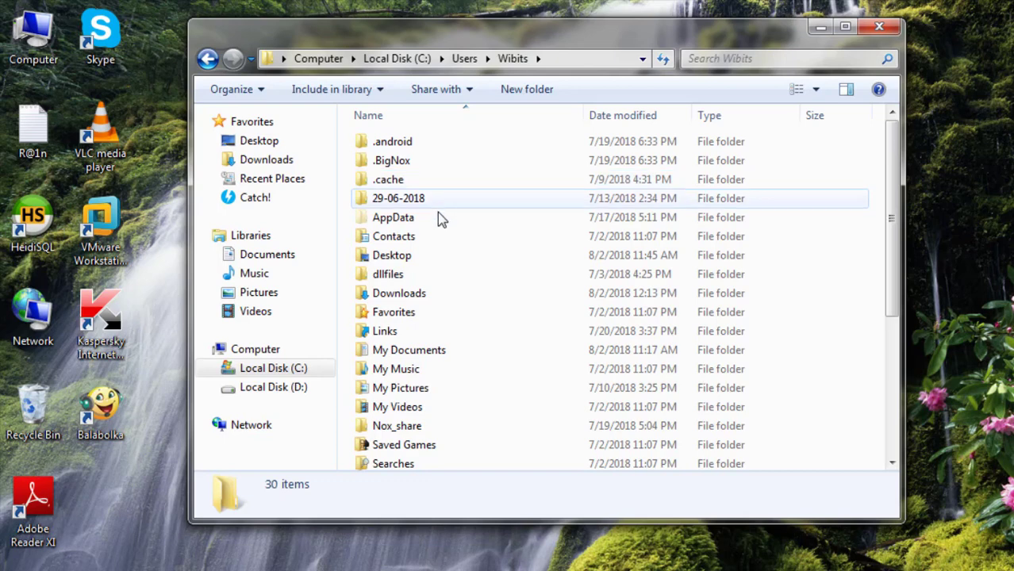
{"action": "double_click", "coordinate": [393, 217]}
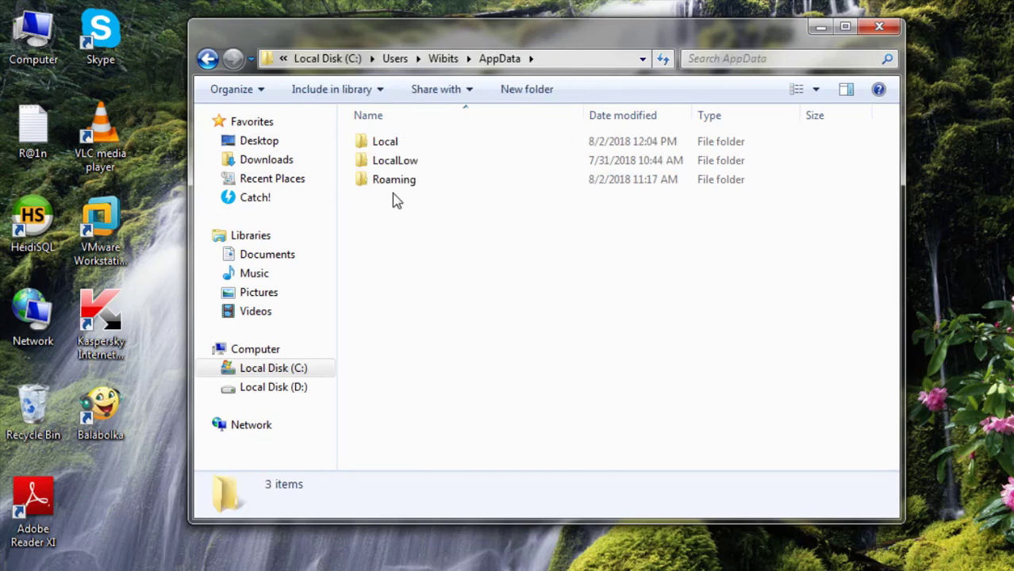
{"action": "double_click", "coordinate": [374, 145]}
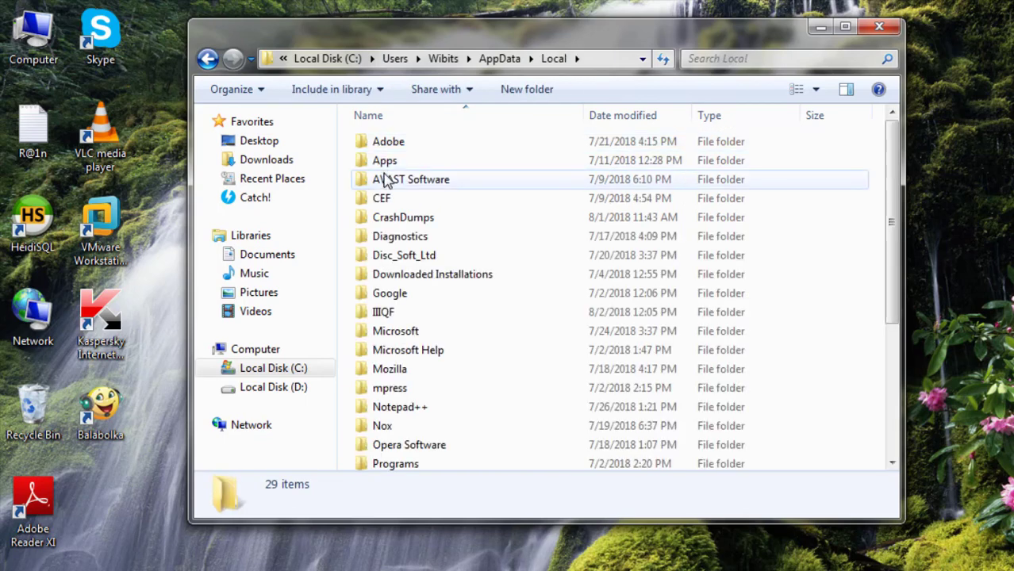
Delete the Mozilla folder in AppData\Local, confirming with Yes
{"action": "left_click", "coordinate": [387, 370]}
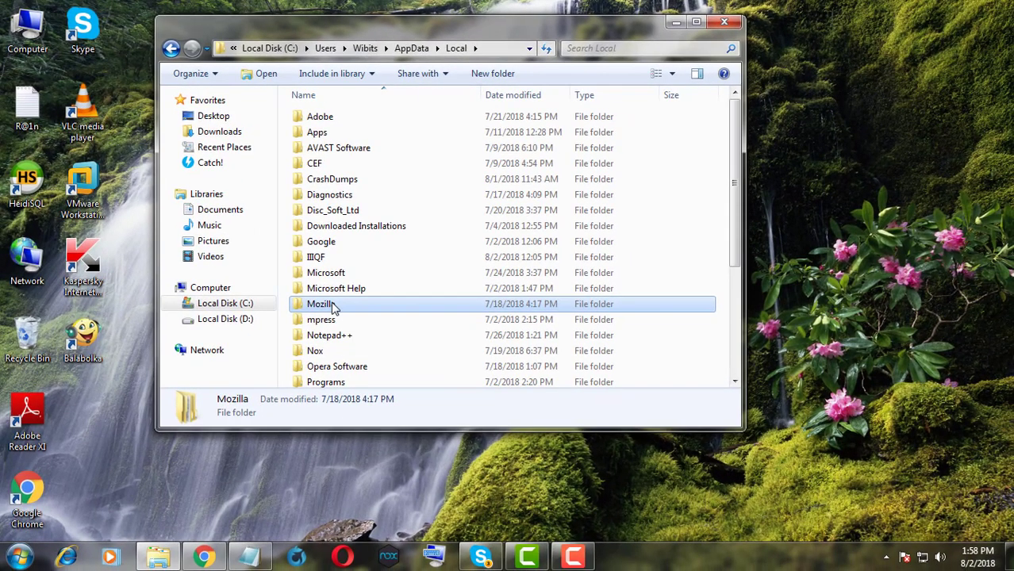
{"action": "right_click", "coordinate": [355, 329]}
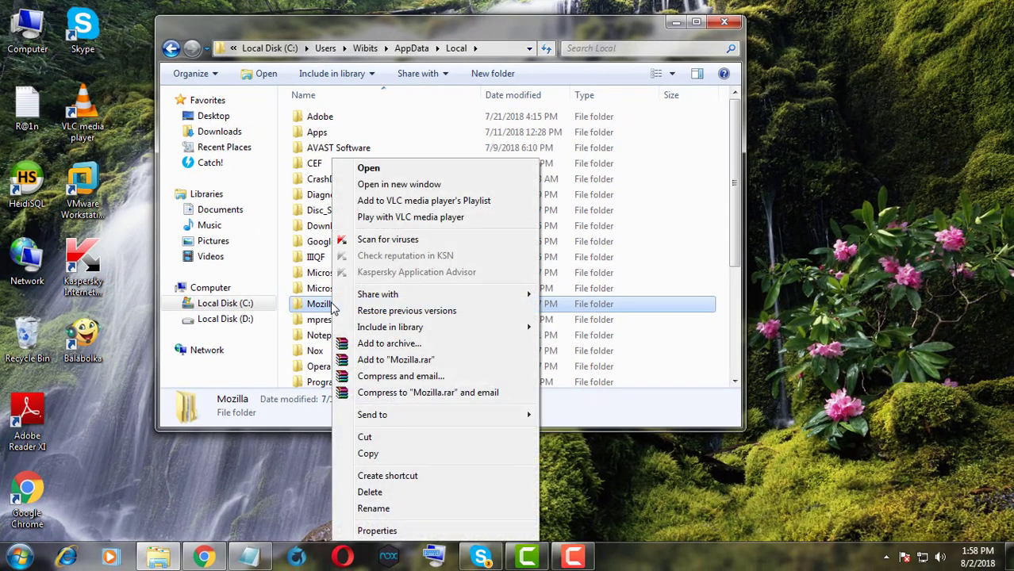
{"action": "left_click", "coordinate": [374, 493]}
{"action": "left_click", "coordinate": [555, 343]}
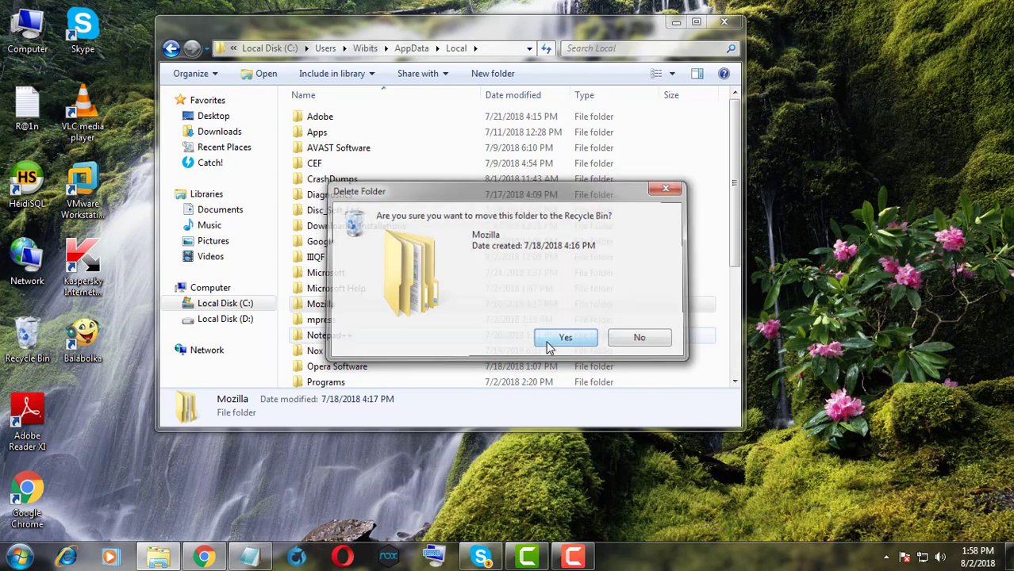
{"action": "mouse_move", "coordinate": [337, 350]}
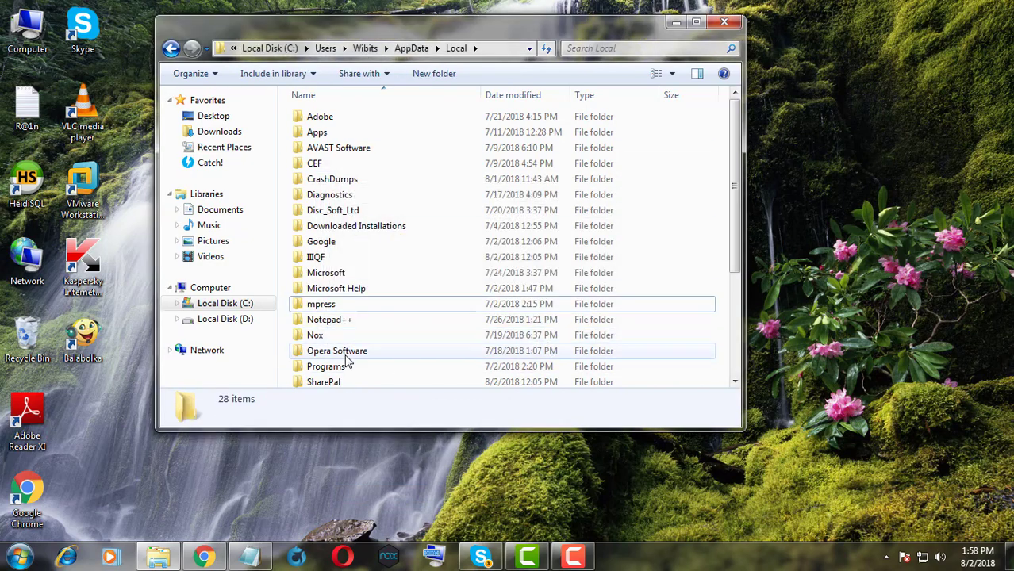
Go back to AppData, open LocalLow and delete its Mozilla folder
{"action": "left_click", "coordinate": [170, 48]}
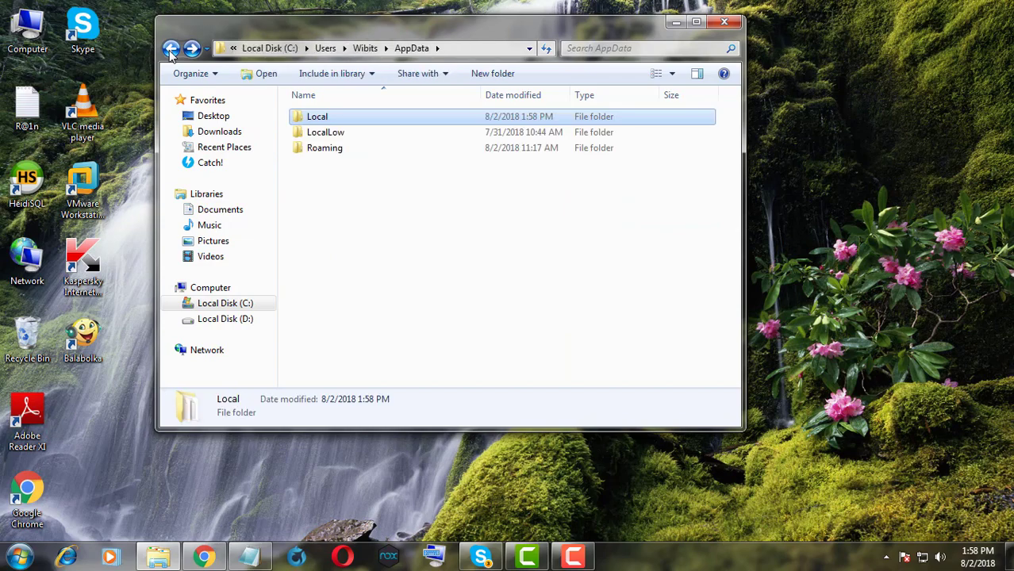
{"action": "double_click", "coordinate": [333, 135]}
{"action": "left_click", "coordinate": [357, 150]}
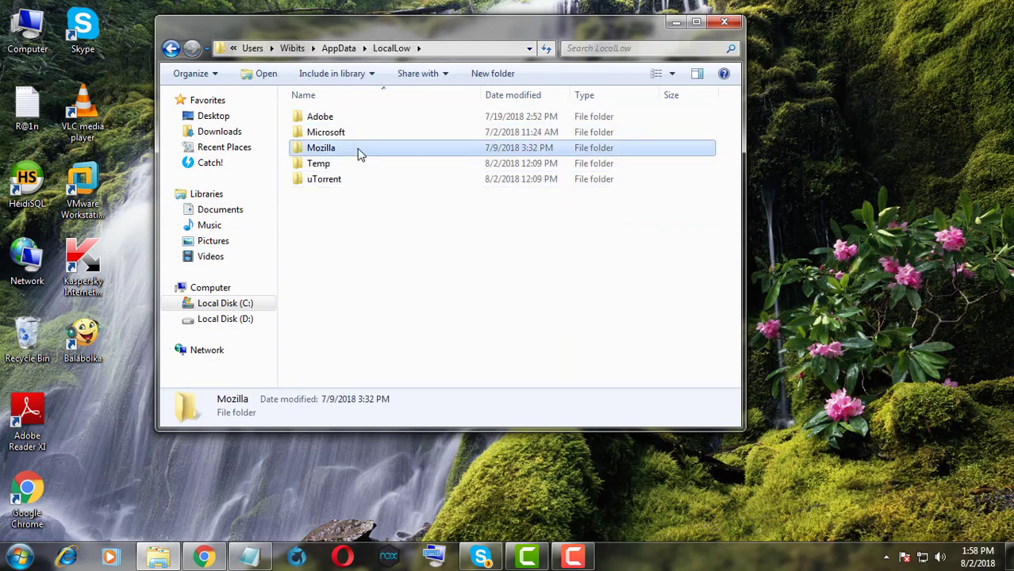
{"action": "right_click", "coordinate": [333, 150]}
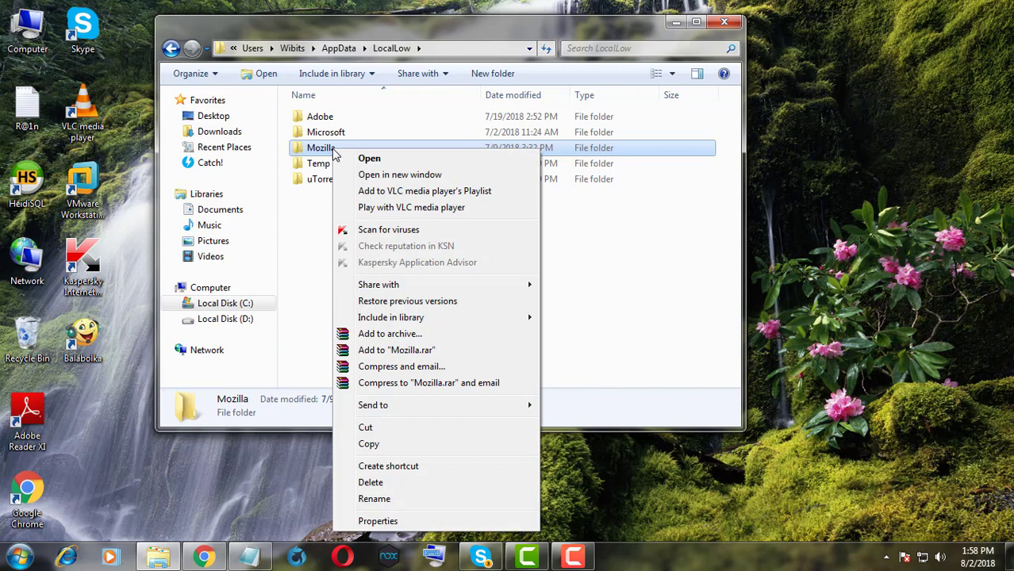
{"action": "left_click", "coordinate": [371, 483]}
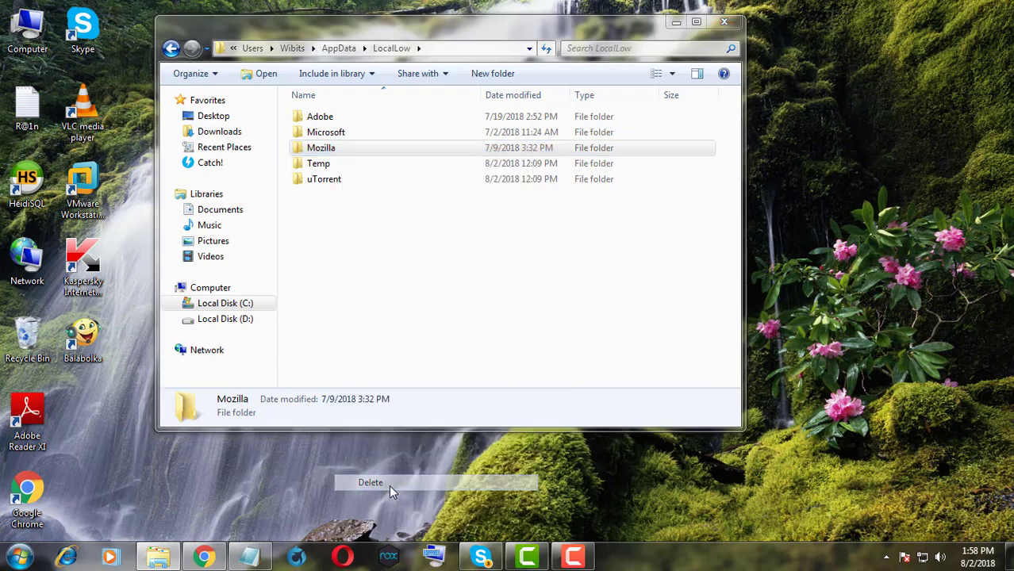
{"action": "left_click", "coordinate": [567, 339]}
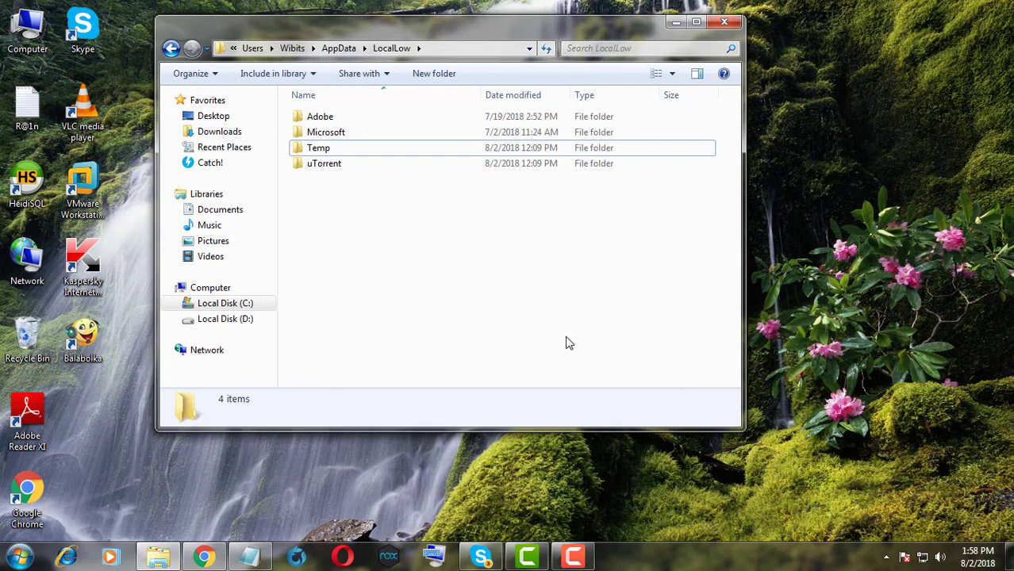
Delete the Mozilla folder in AppData\Roaming, then close the Explorer window
{"action": "left_click", "coordinate": [169, 48]}
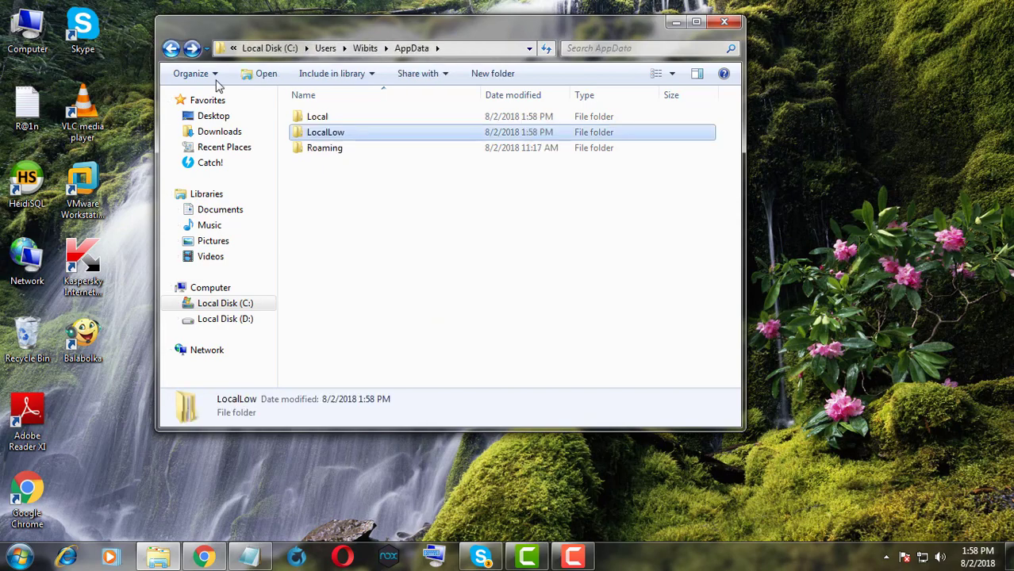
{"action": "double_click", "coordinate": [318, 153]}
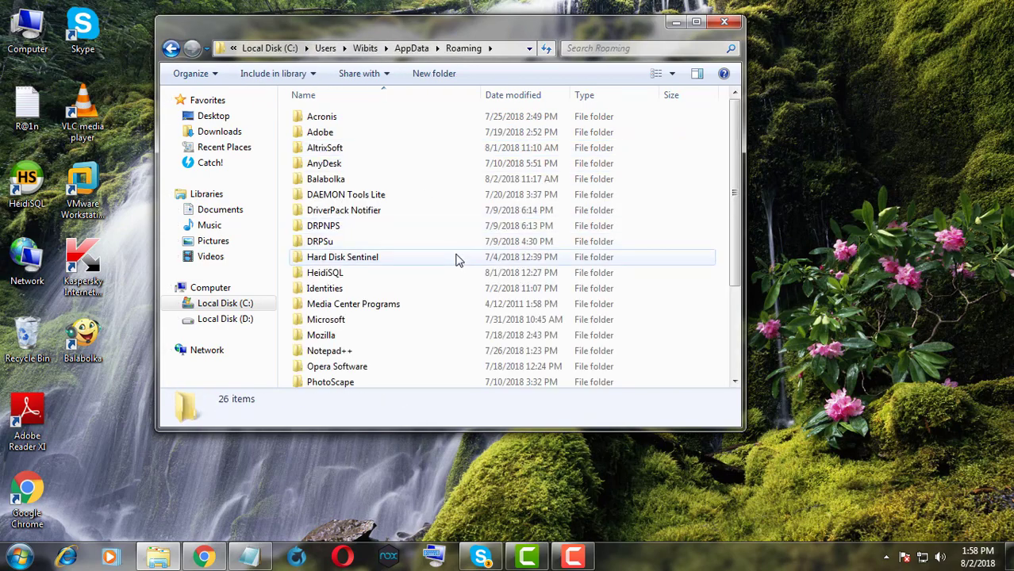
{"action": "left_click", "coordinate": [326, 338]}
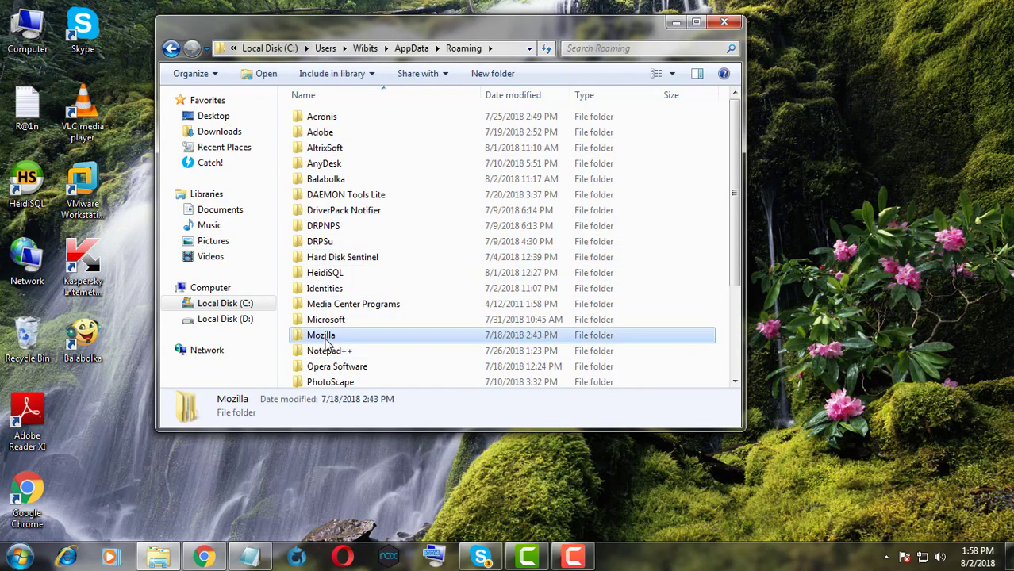
{"action": "right_click", "coordinate": [354, 343]}
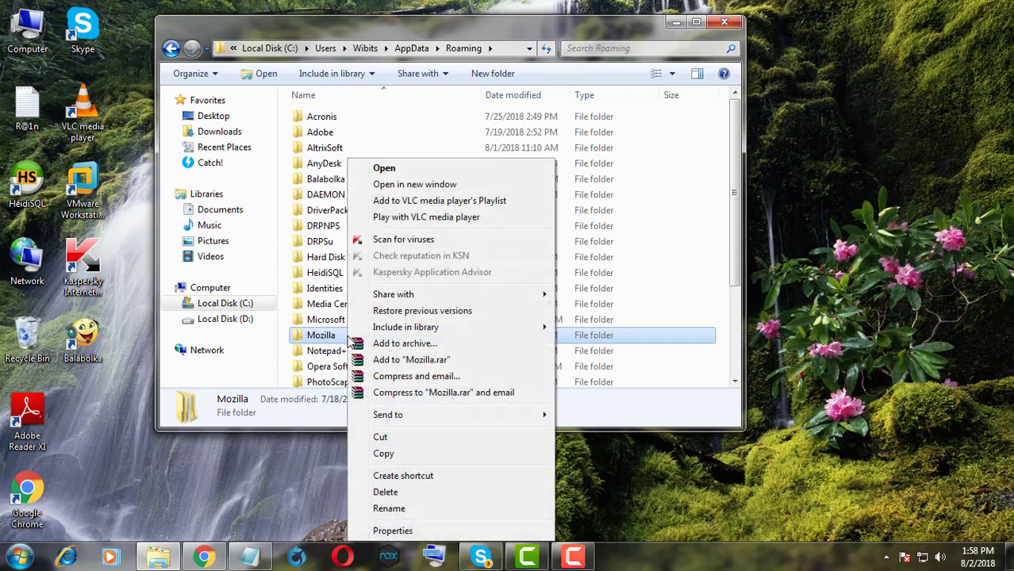
{"action": "left_click", "coordinate": [409, 496]}
{"action": "left_click", "coordinate": [565, 339]}
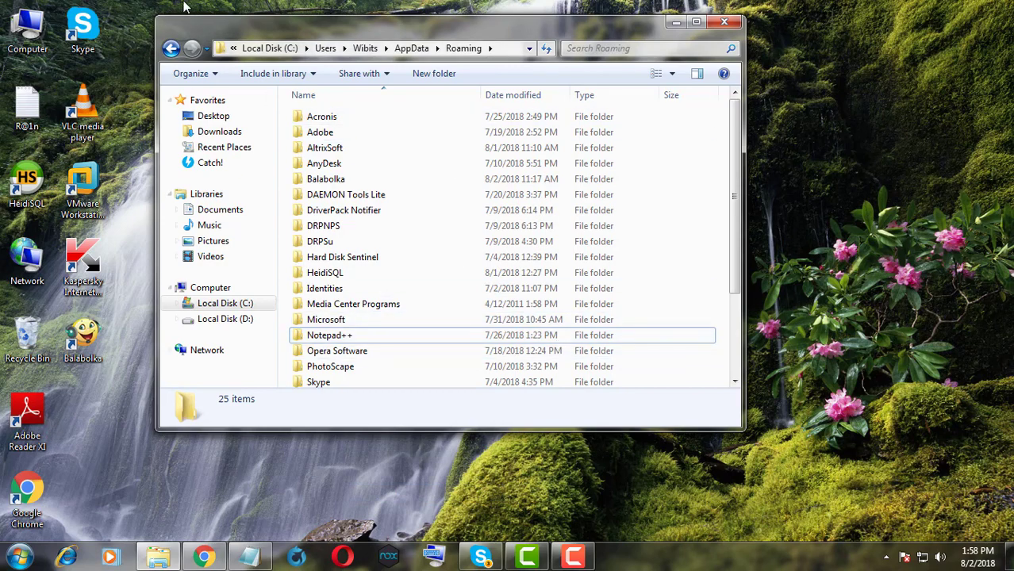
{"action": "left_click", "coordinate": [171, 47]}
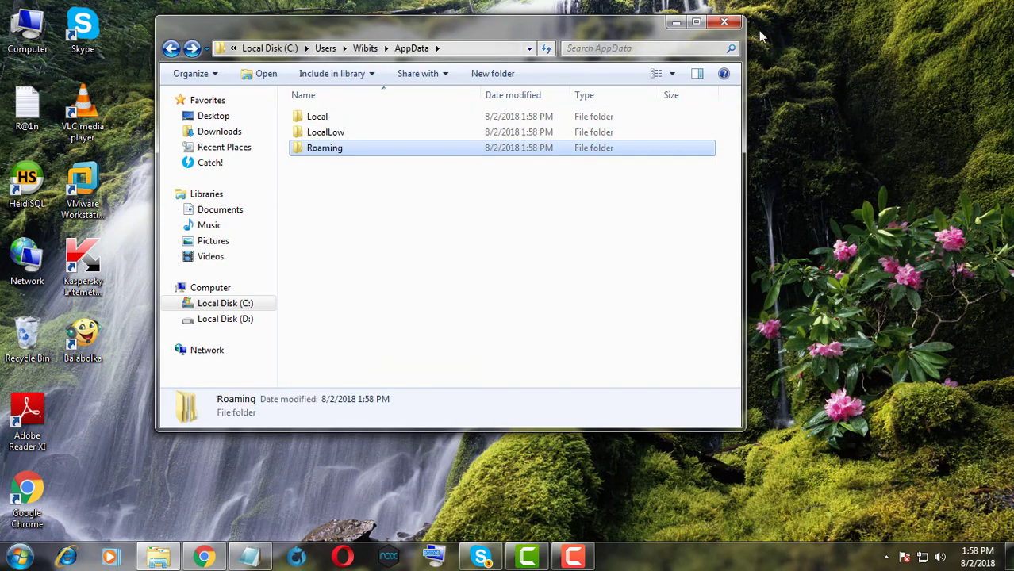
{"action": "left_click", "coordinate": [726, 23]}
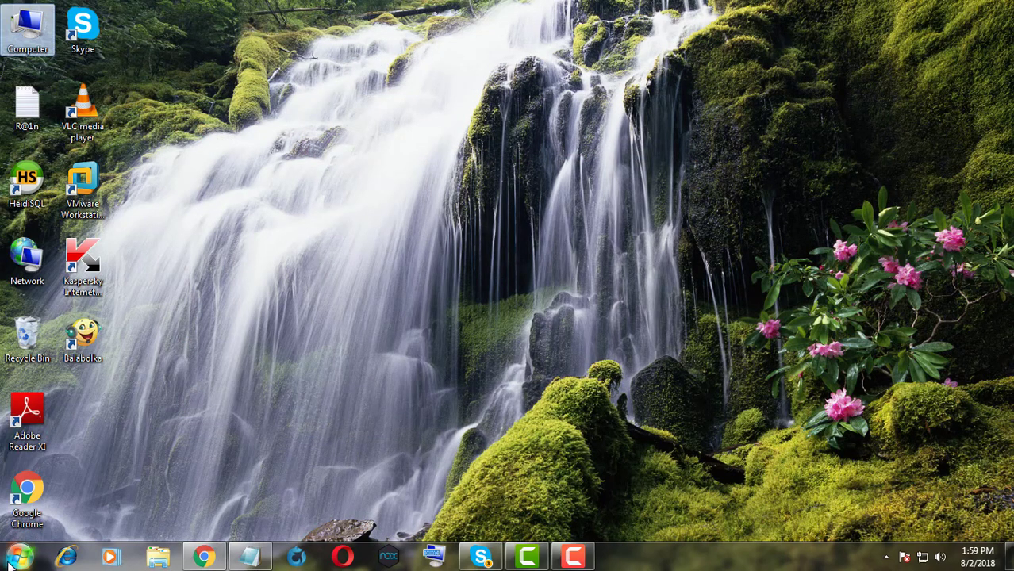
Search the Start menu for regedit and run it as administrator
{"action": "left_click", "coordinate": [12, 562]}
{"action": "type", "text": "re"}
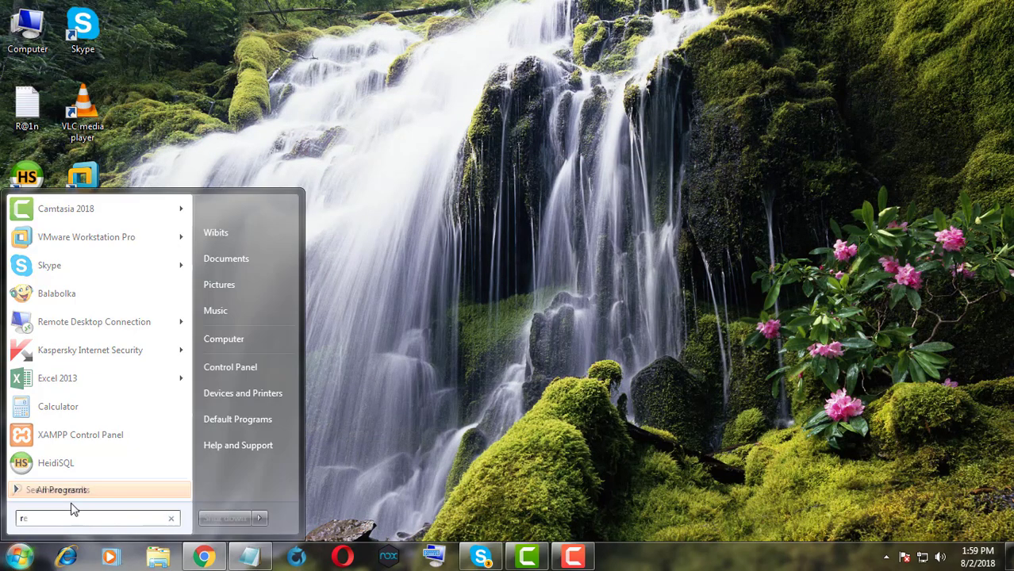
{"action": "type", "text": "gedit"}
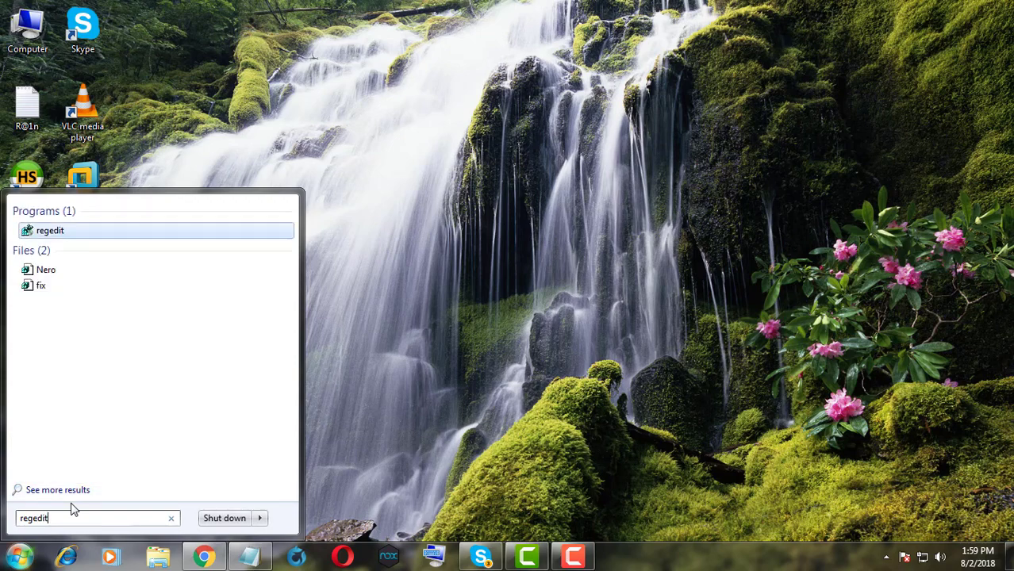
{"action": "right_click", "coordinate": [47, 234]}
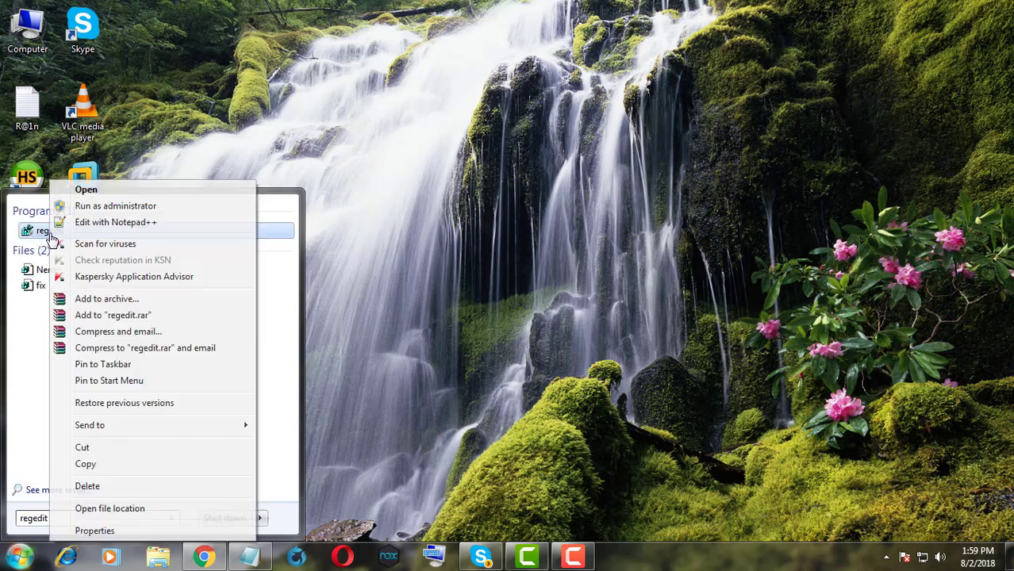
{"action": "left_click", "coordinate": [136, 209]}
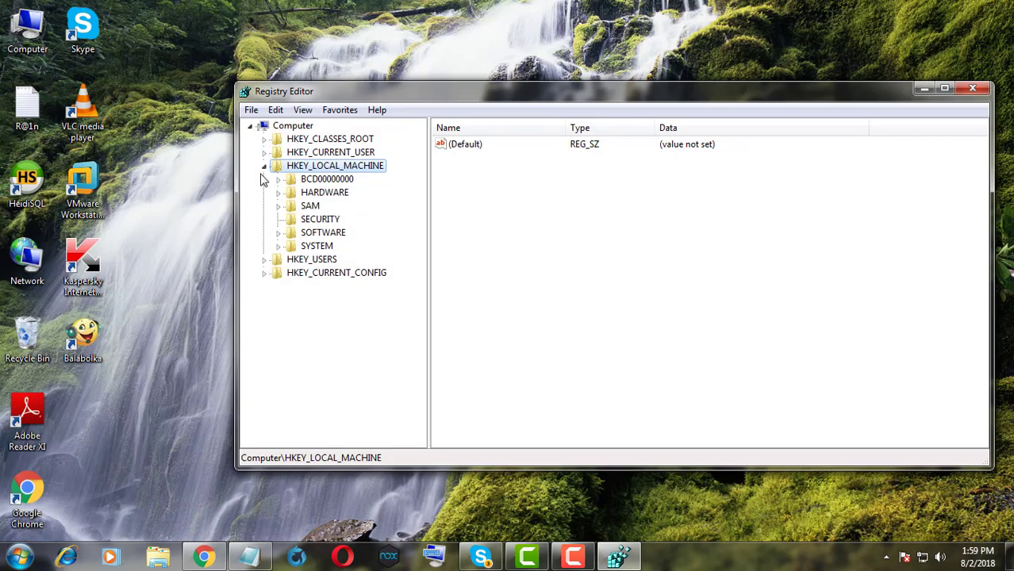
Collapse HKEY_LOCAL_MACHINE and expand HKEY_CURRENT_USER\Software, widening the key tree
{"action": "left_click", "coordinate": [263, 166]}
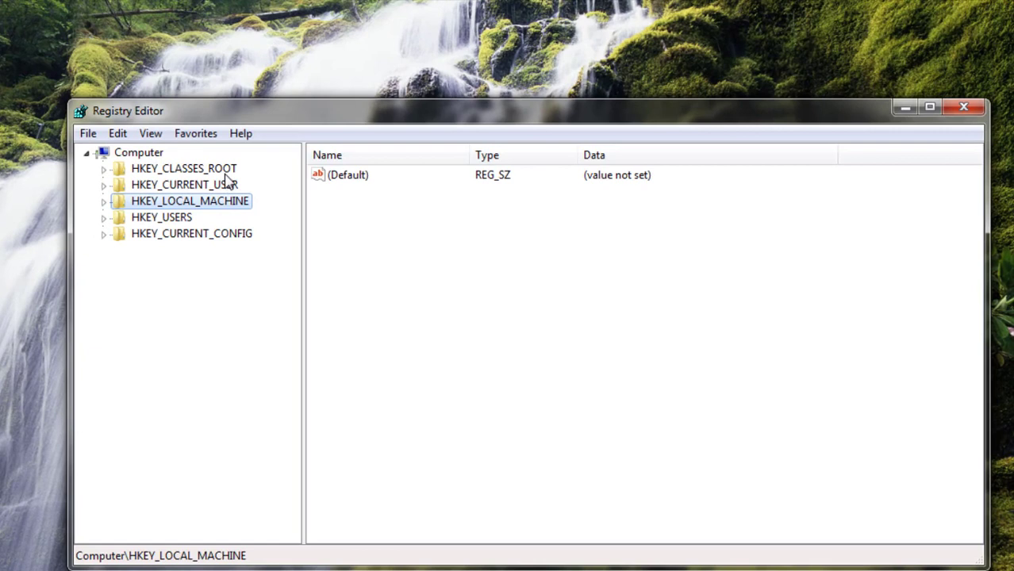
{"action": "left_click", "coordinate": [366, 154]}
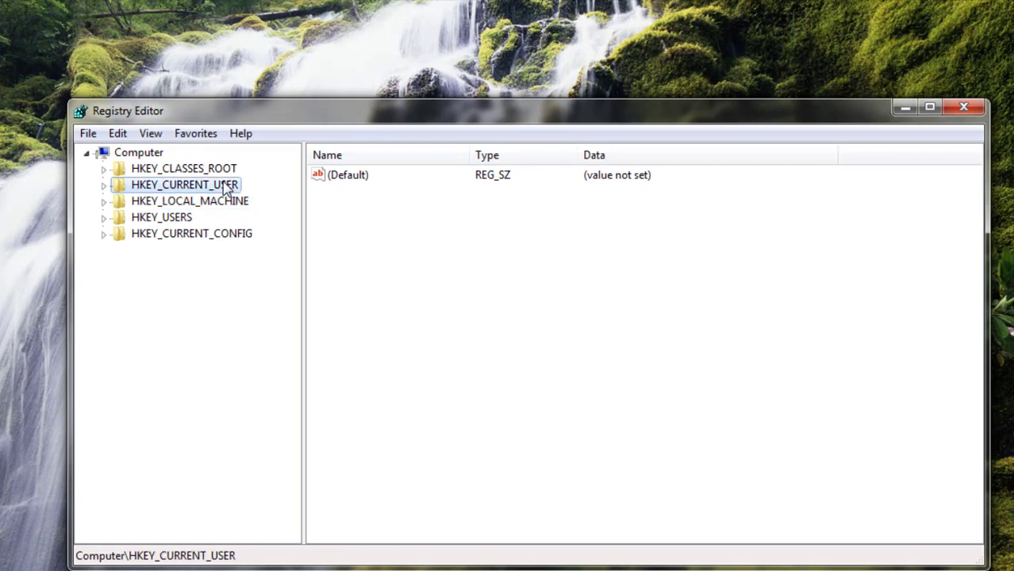
{"action": "left_click", "coordinate": [103, 186]}
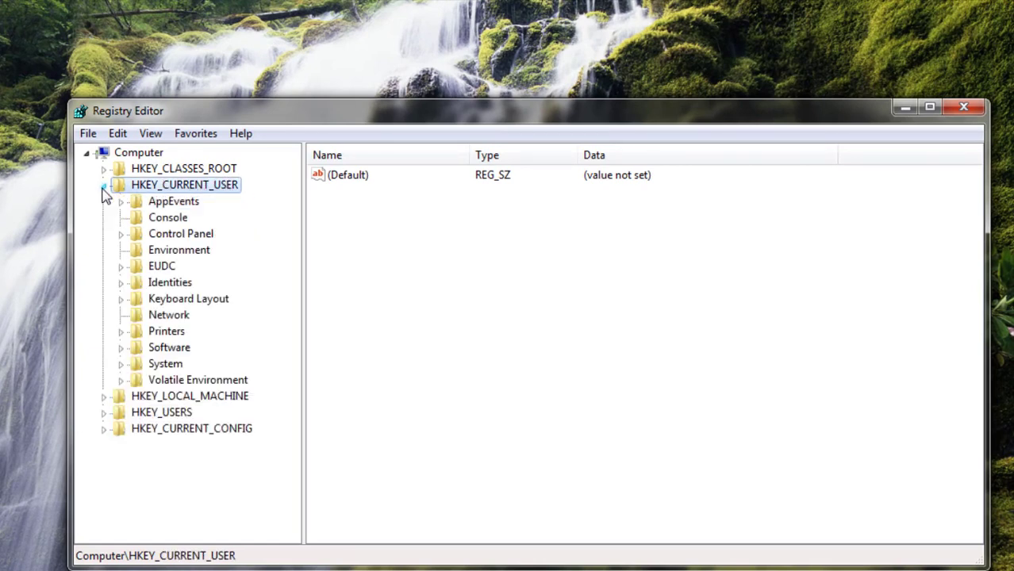
{"action": "left_click", "coordinate": [179, 349]}
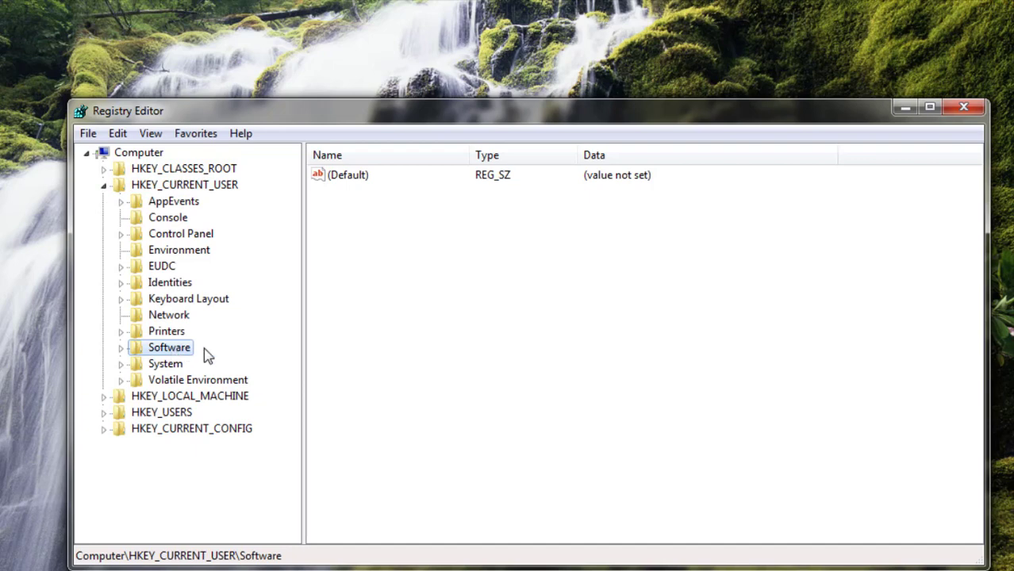
{"action": "left_click", "coordinate": [121, 349]}
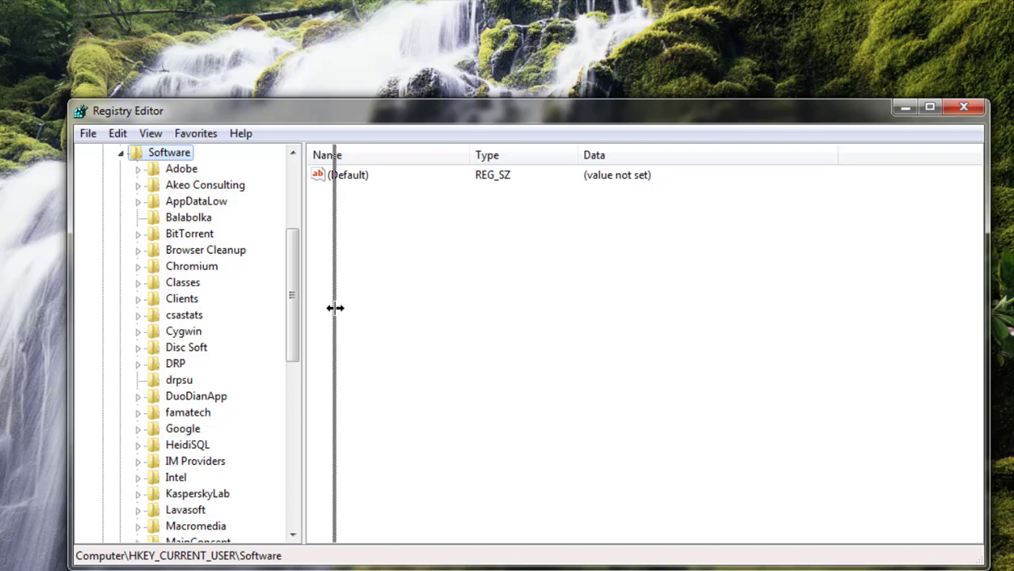
{"action": "mouse_move", "coordinate": [304, 309]}
{"action": "left_mouse_down"}
{"action": "mouse_move", "coordinate": [333, 309]}
{"action": "mouse_move", "coordinate": [300, 394]}
{"action": "left_mouse_up"}
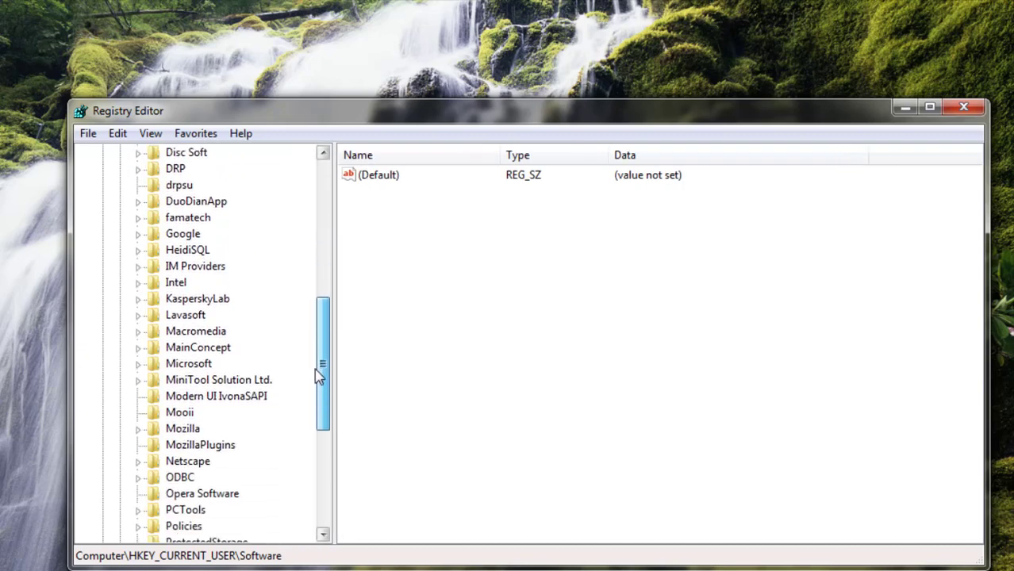
Delete the Mozilla and MozillaPlugins keys under HKCU\Software, confirming each
{"action": "left_click", "coordinate": [187, 333]}
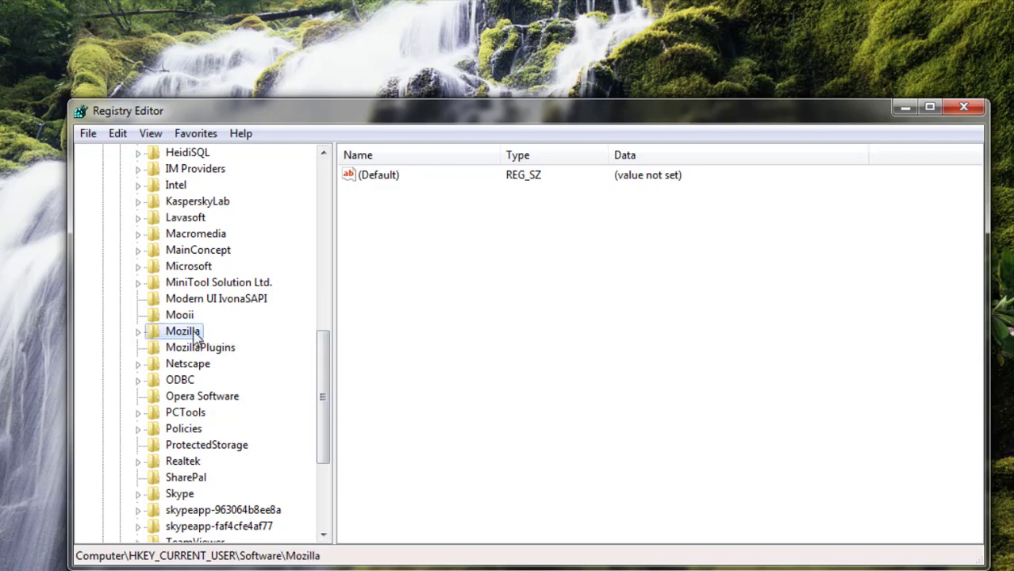
{"action": "right_click", "coordinate": [196, 336]}
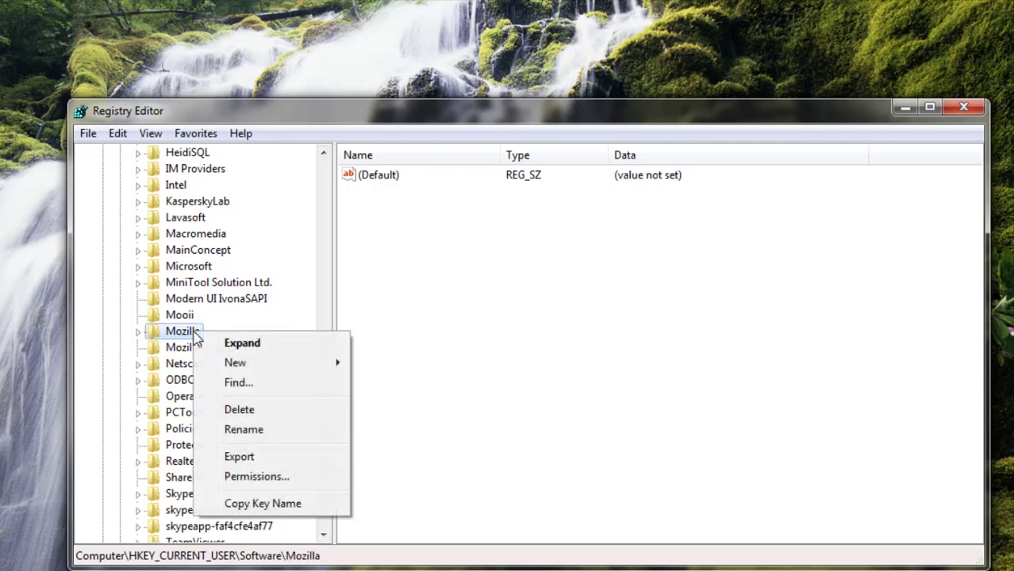
{"action": "left_click", "coordinate": [241, 412]}
{"action": "left_click", "coordinate": [493, 336]}
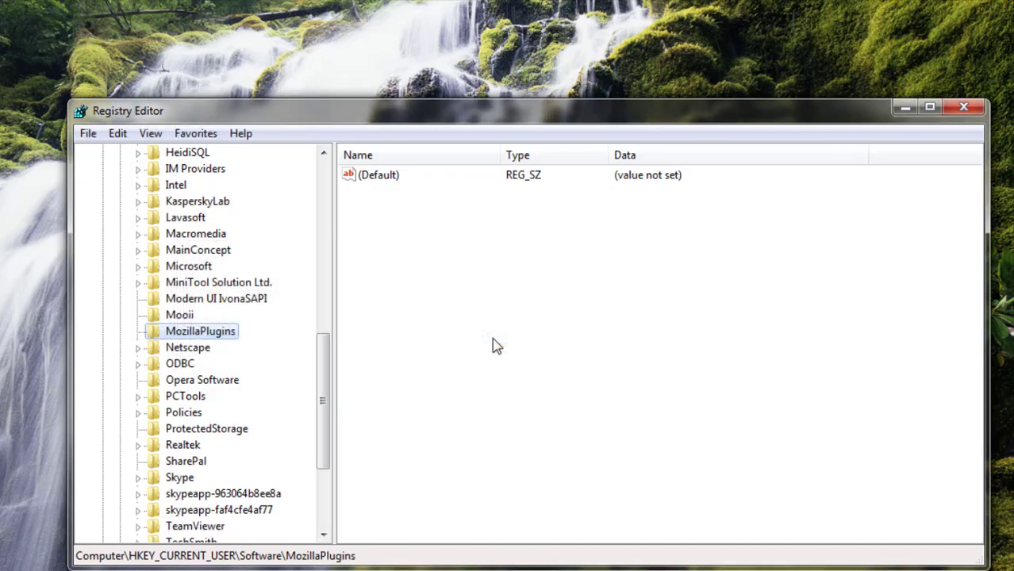
{"action": "right_click", "coordinate": [218, 338]}
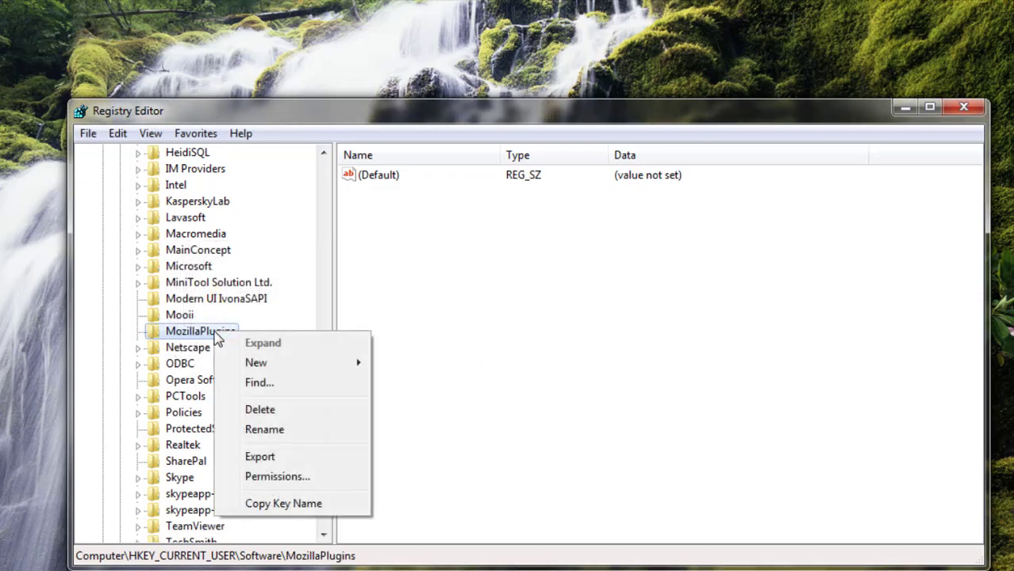
{"action": "left_click", "coordinate": [278, 410]}
{"action": "left_click", "coordinate": [489, 341]}
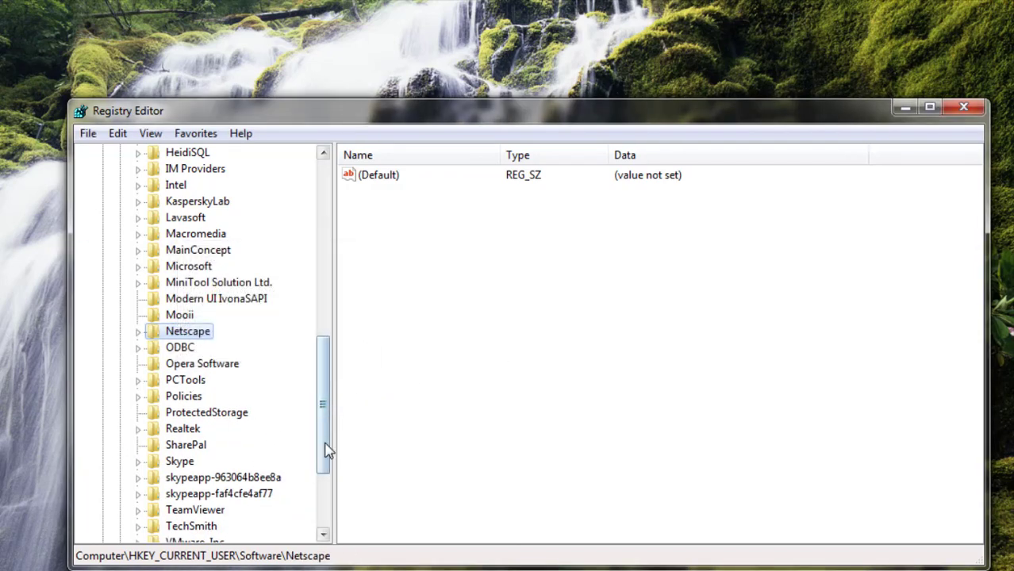
{"action": "left_click_drag", "start_coordinate": [323, 447], "coordinate": [318, 254]}
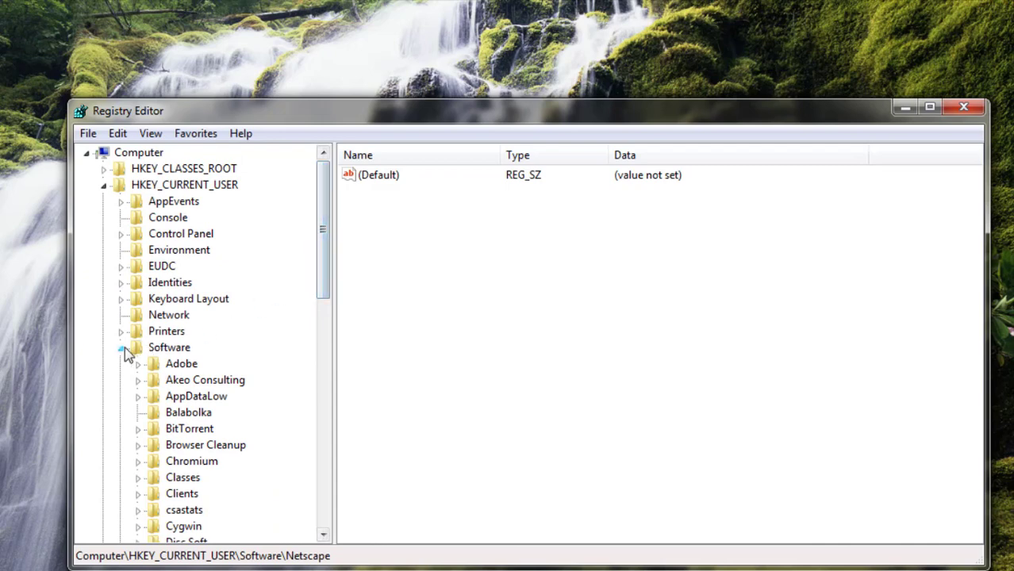
Collapse HKEY_CURRENT_USER and expand HKEY_LOCAL_MACHINE\SOFTWARE
{"action": "left_click", "coordinate": [121, 347]}
{"action": "left_click", "coordinate": [104, 186]}
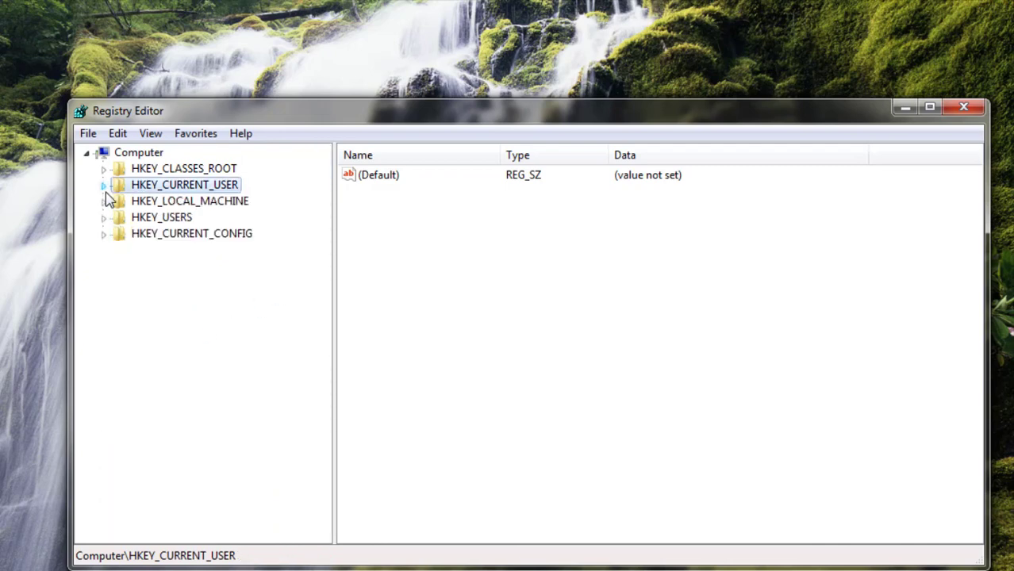
{"action": "left_click", "coordinate": [189, 204]}
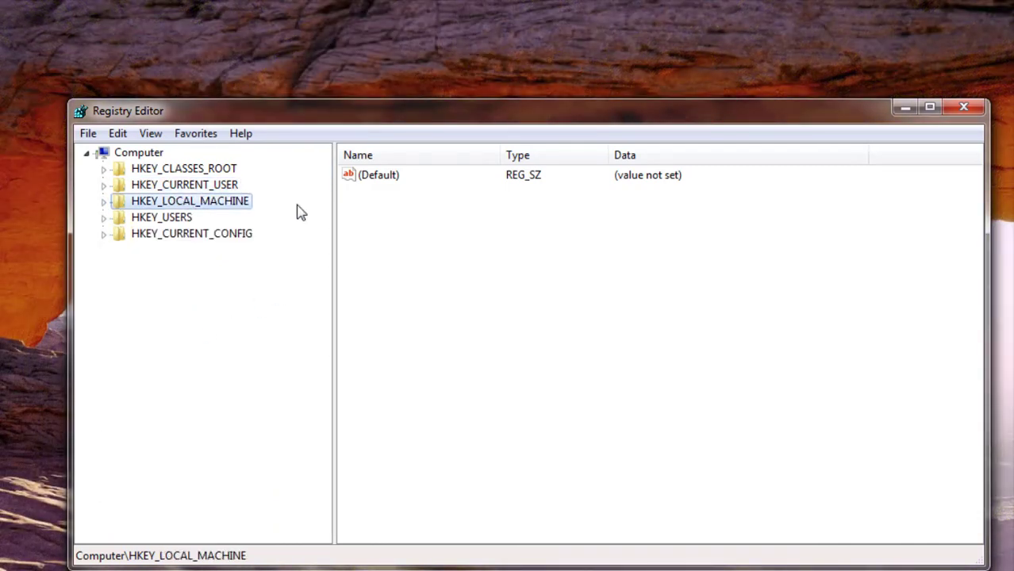
{"action": "left_click", "coordinate": [106, 203]}
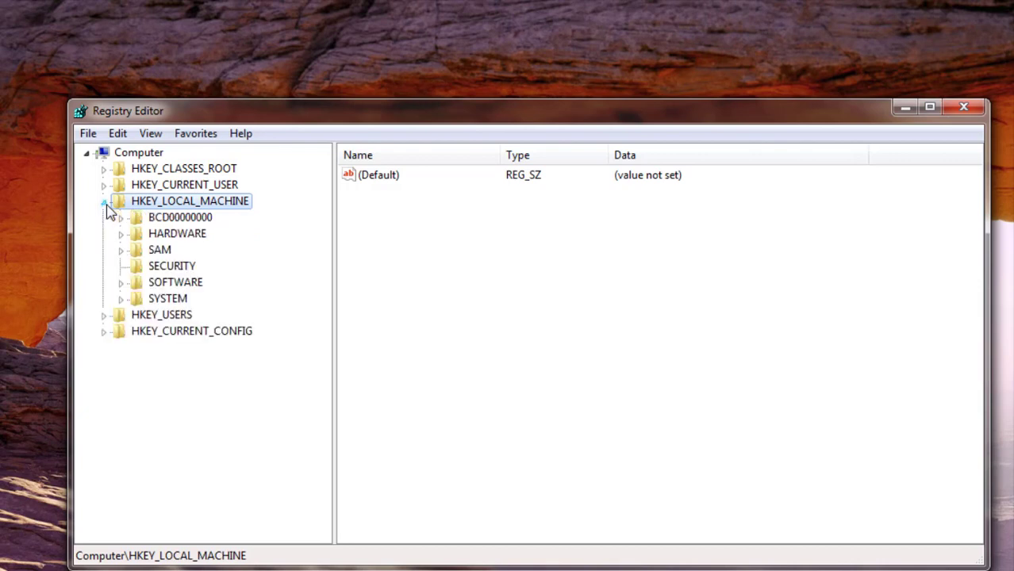
{"action": "left_click", "coordinate": [176, 283]}
{"action": "left_click", "coordinate": [120, 284]}
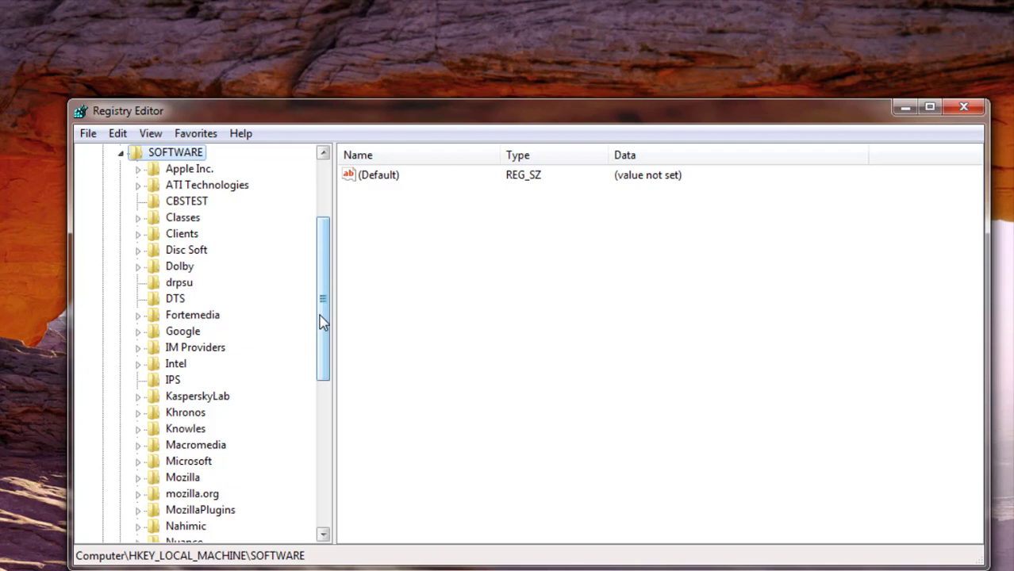
{"action": "left_click_drag", "start_coordinate": [324, 321], "coordinate": [324, 377]}
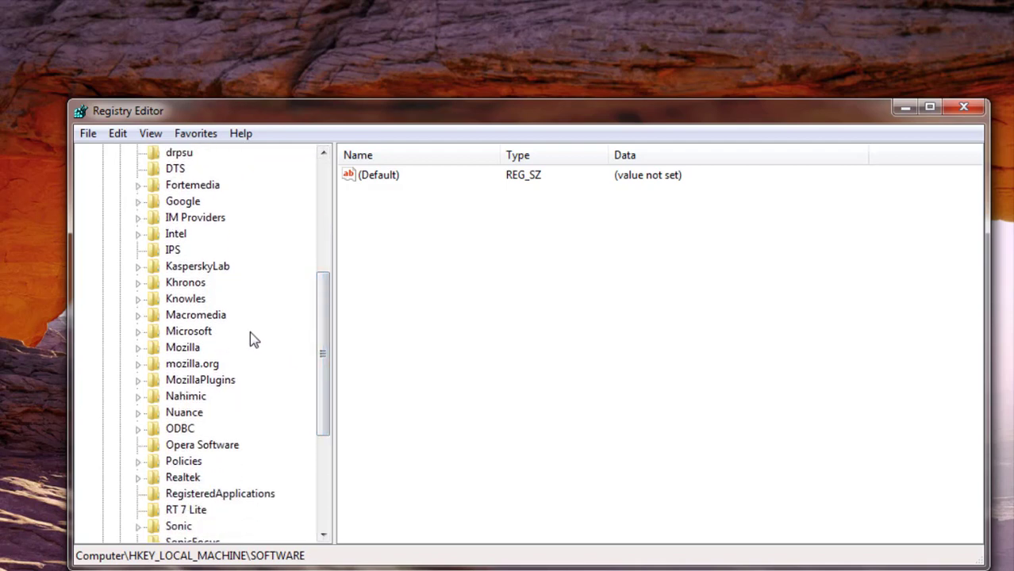
Delete the Mozilla, mozilla.org and MozillaPlugins keys under HKLM\SOFTWARE, confirming each
{"action": "left_click", "coordinate": [191, 353]}
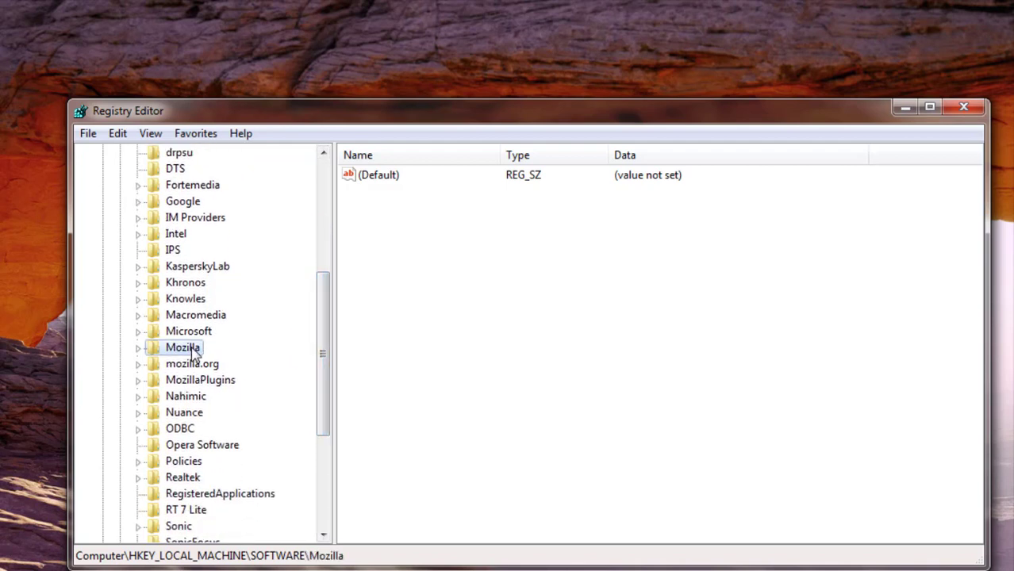
{"action": "right_click", "coordinate": [191, 355]}
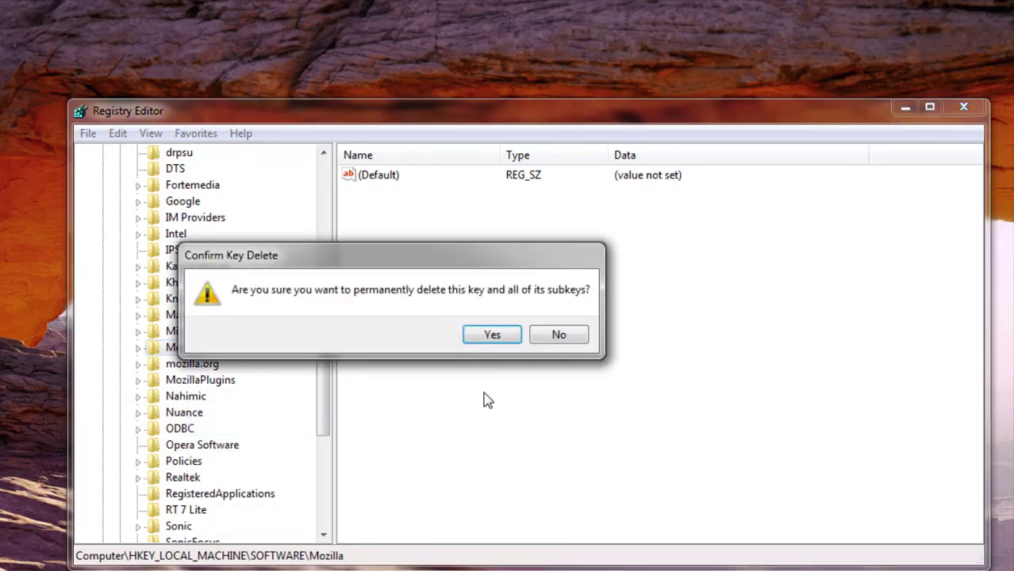
{"action": "left_click", "coordinate": [492, 335]}
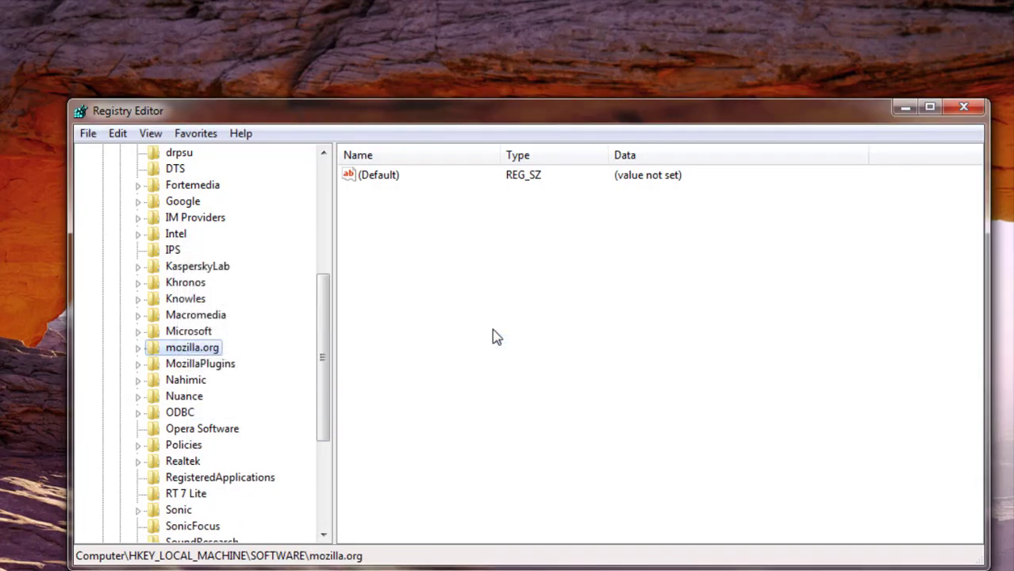
{"action": "right_click", "coordinate": [192, 352]}
{"action": "left_click", "coordinate": [244, 424]}
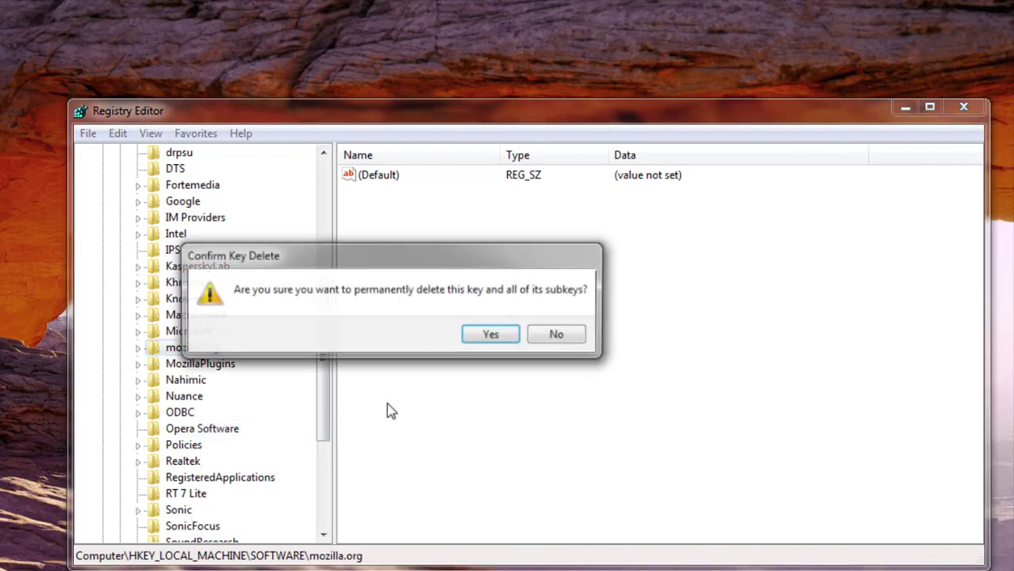
{"action": "left_click", "coordinate": [493, 340]}
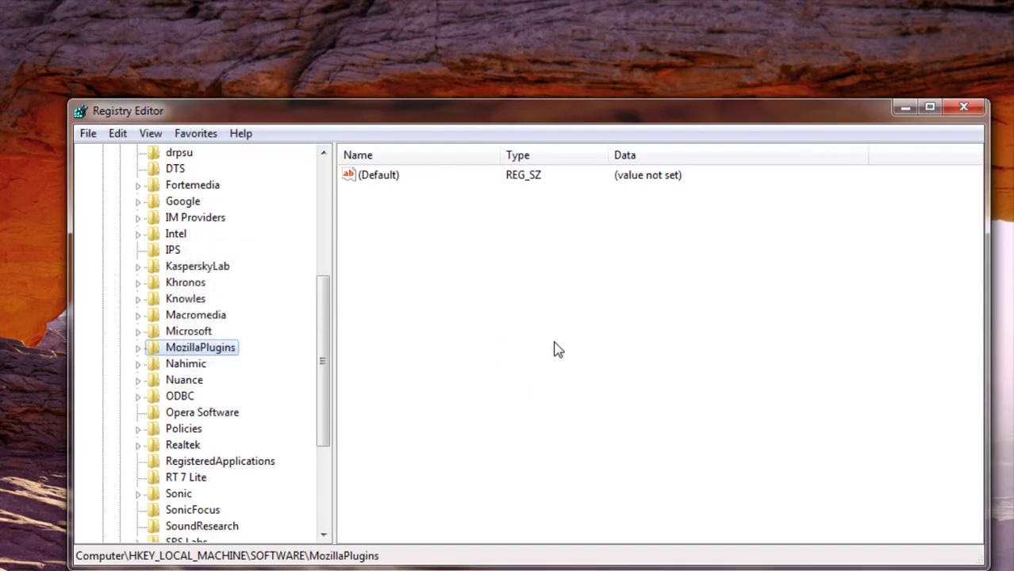
{"action": "right_click", "coordinate": [214, 355]}
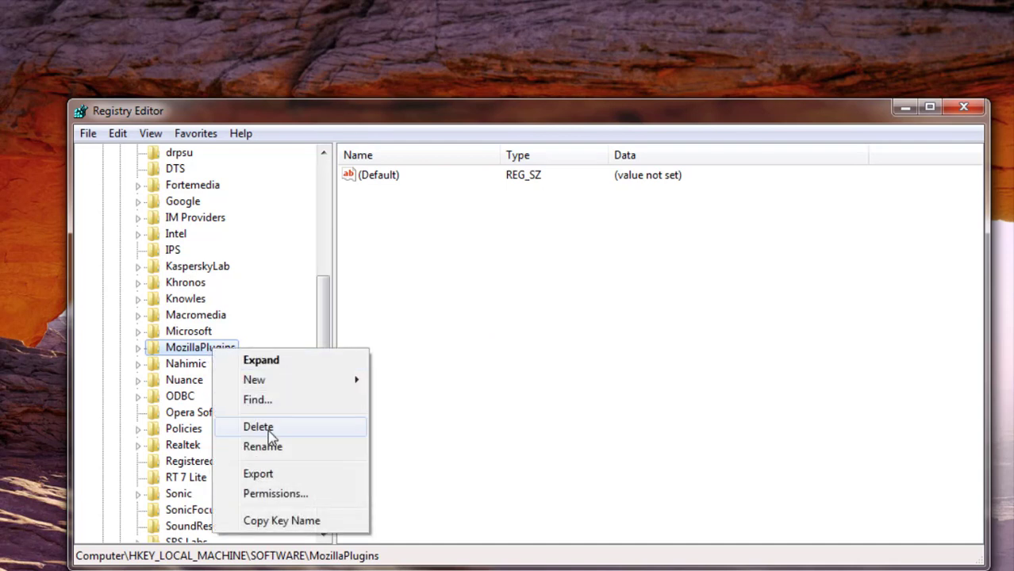
{"action": "left_click", "coordinate": [269, 429]}
{"action": "left_click", "coordinate": [497, 339]}
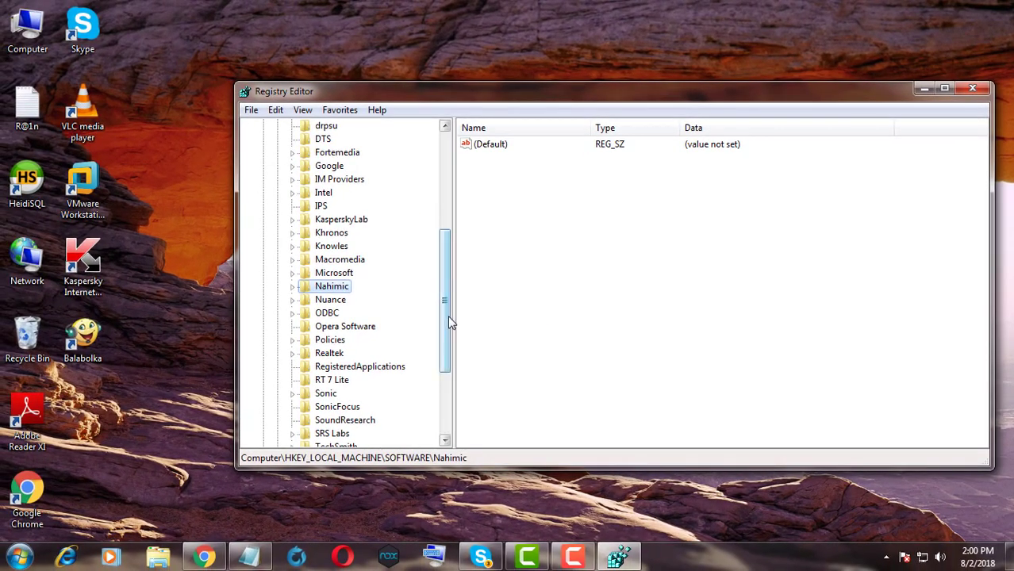
Collapse the SOFTWARE and HKEY_LOCAL_MACHINE keys, close Registry Editor, and show Start menu power options
{"action": "left_click_drag", "start_coordinate": [445, 323], "coordinate": [430, 186]}
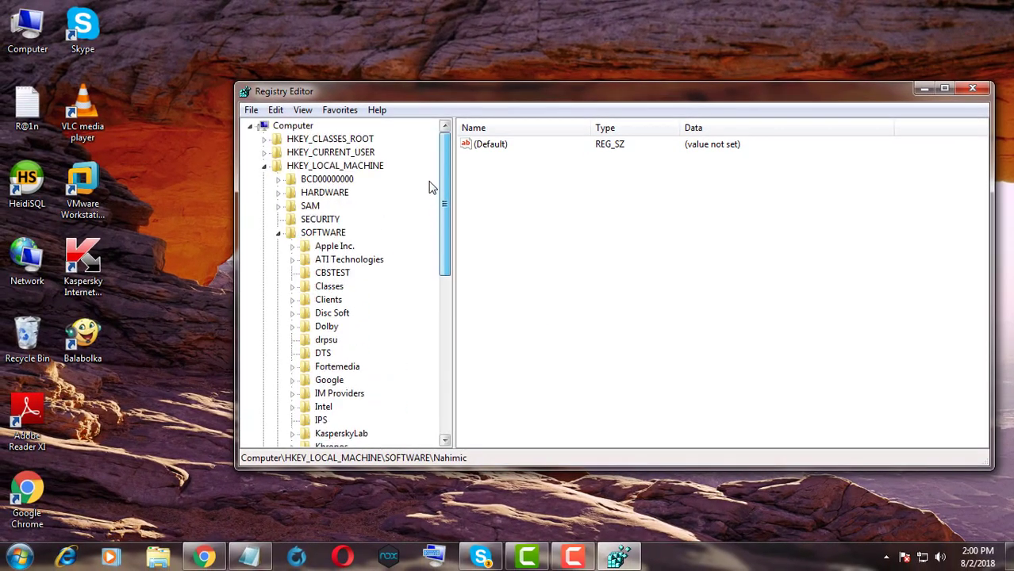
{"action": "left_click", "coordinate": [276, 235]}
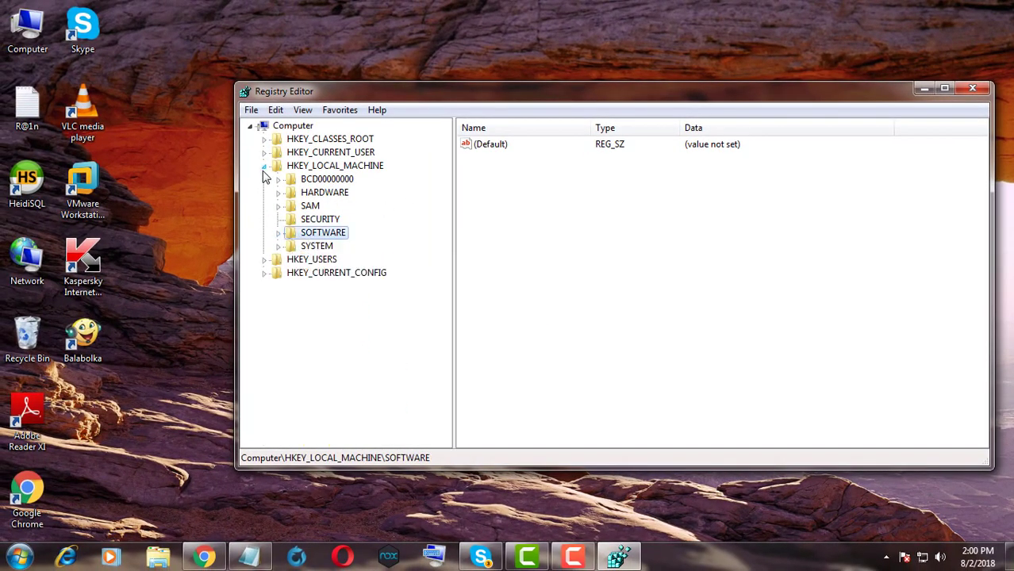
{"action": "left_click", "coordinate": [264, 166]}
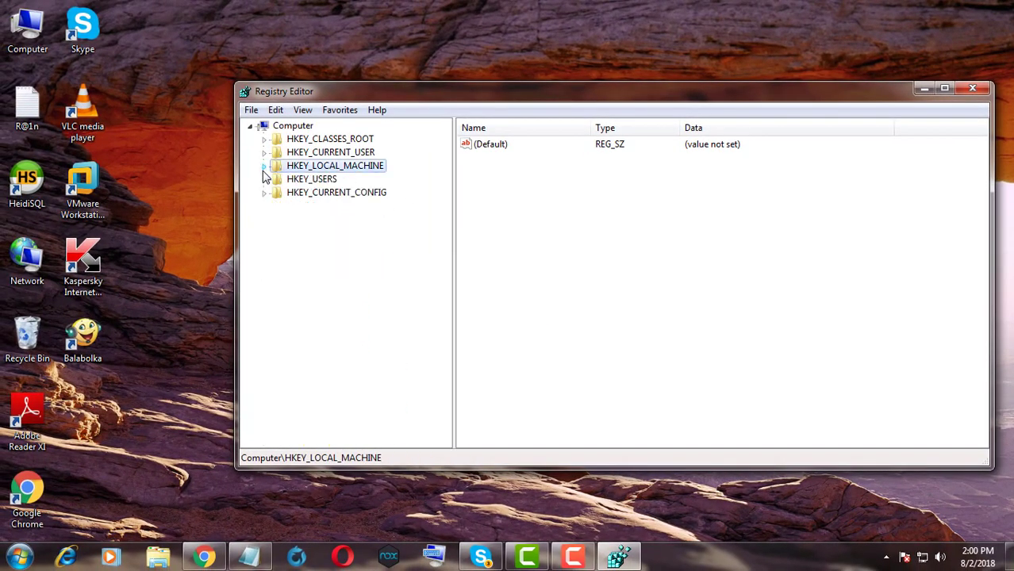
{"action": "left_click", "coordinate": [979, 90]}
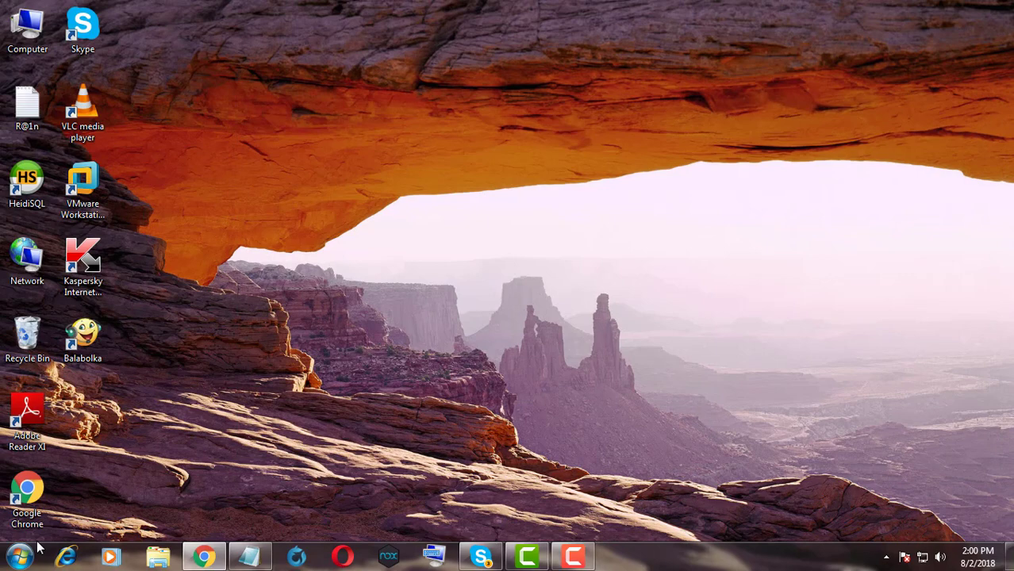
{"action": "left_click", "coordinate": [17, 558]}
{"action": "mouse_move", "coordinate": [259, 518]}
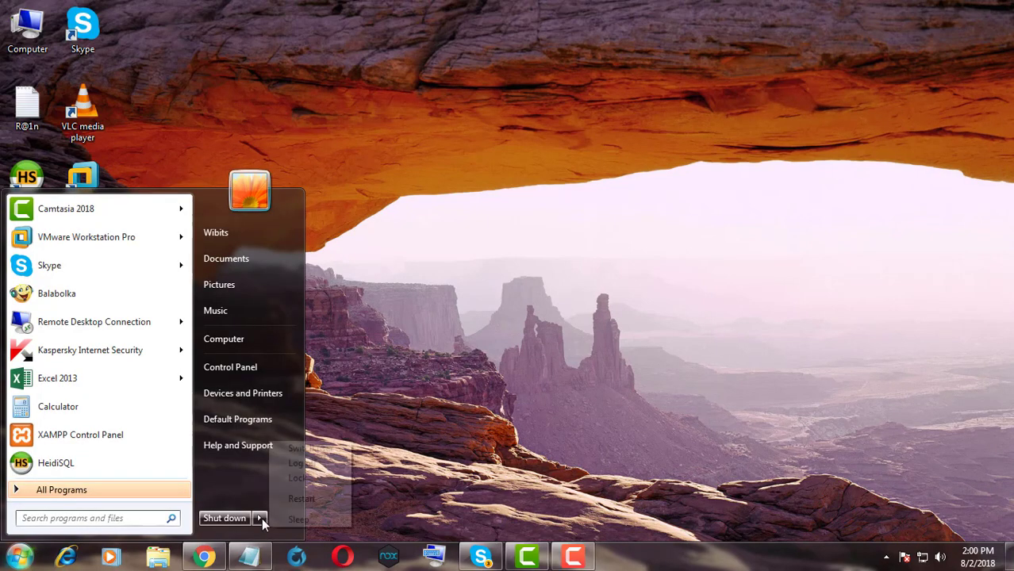